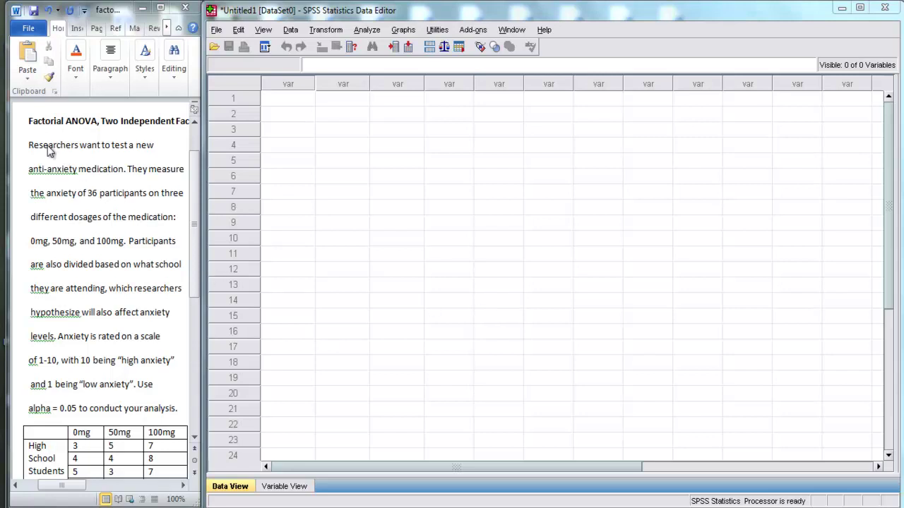
# Scroll the Word anxiety study down to its table of high school and college scores at 0mg, 50mg and 100mg.
pyautogui.scroll(-1, 44, 148)
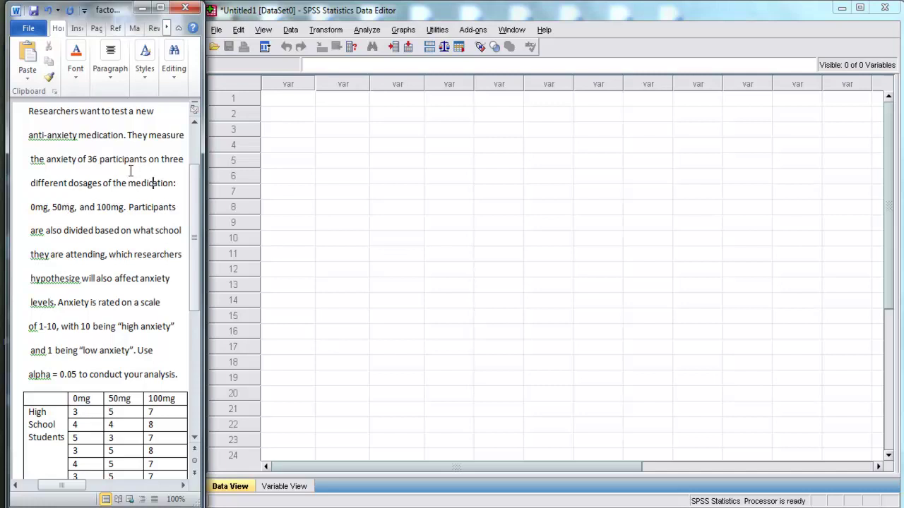
pyautogui.scroll(-1, 130, 171)
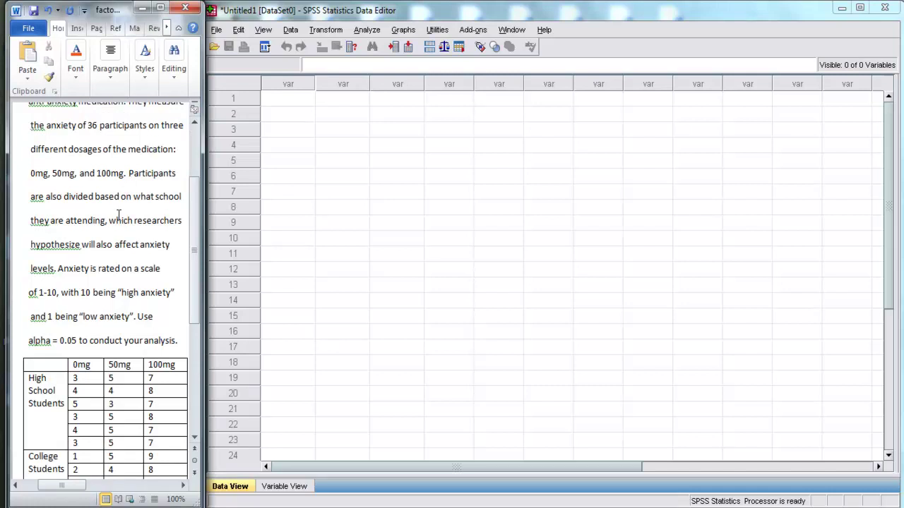
pyautogui.scroll(-1, 124, 205)
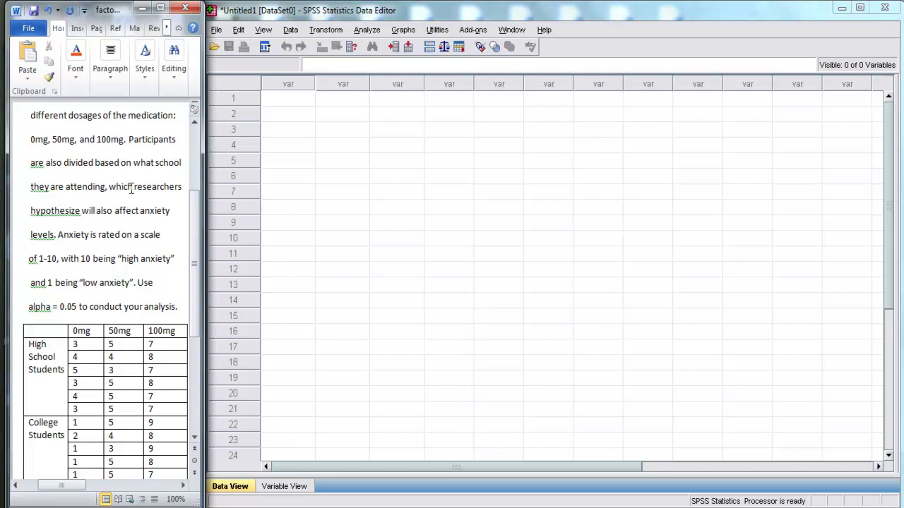
pyautogui.scroll(-3, 130, 186)
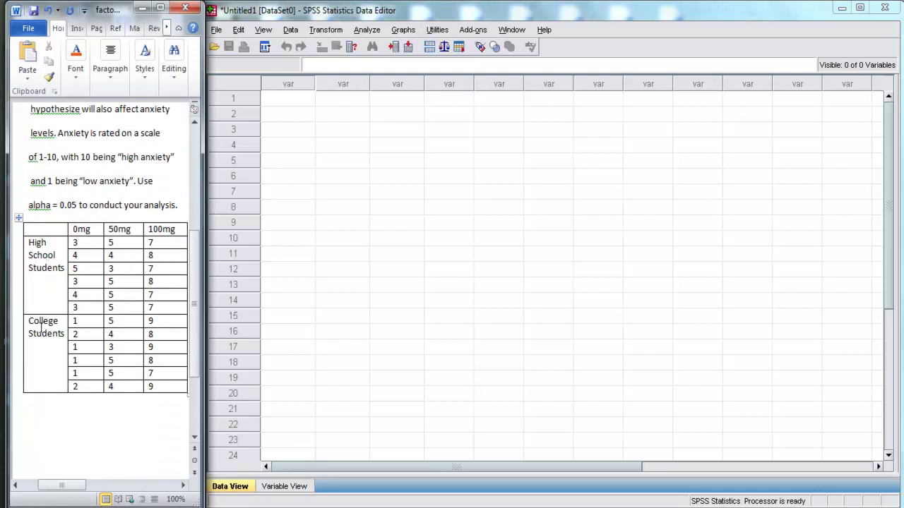
pyautogui.moveTo(77, 230); pyautogui.dragTo(164, 231)
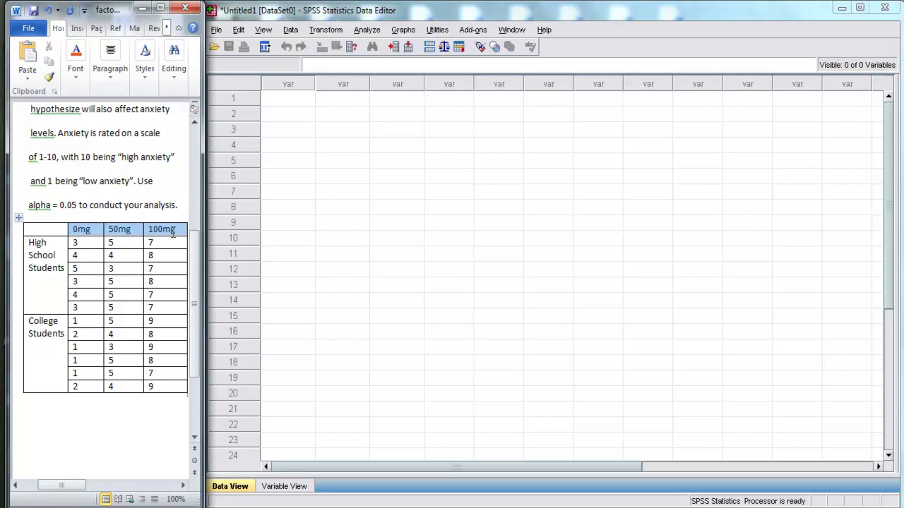
pyautogui.moveTo(85, 242); pyautogui.dragTo(85, 307)
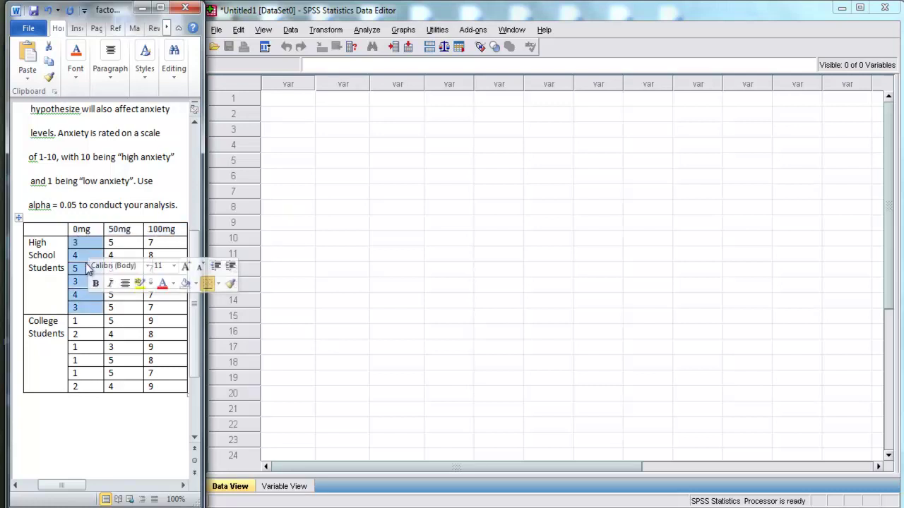
pyautogui.click(85, 242)
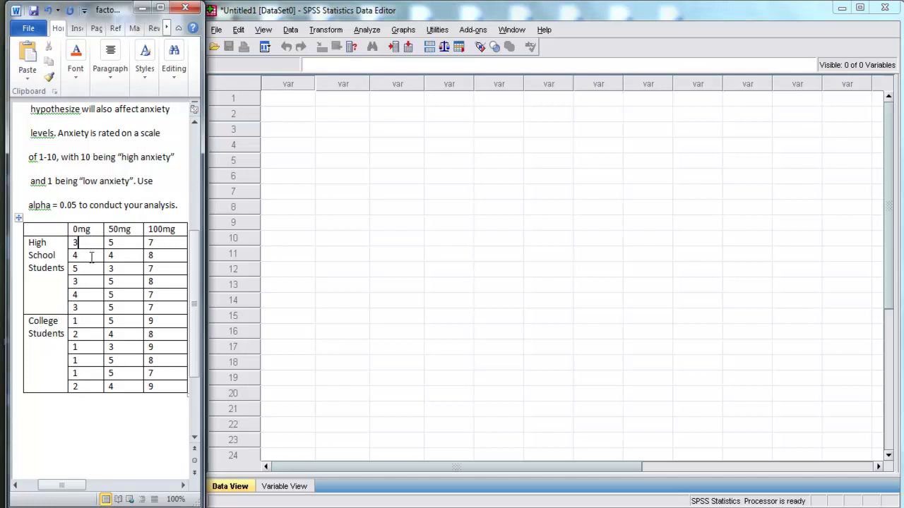
# In SPSS Variable View, name the first variable School.
pyautogui.click(249, 18)
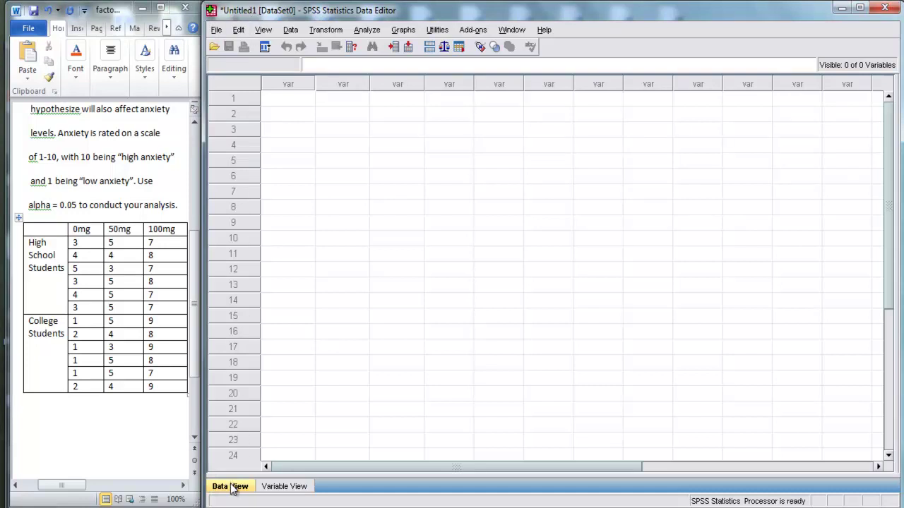
pyautogui.moveTo(308, 99); pyautogui.dragTo(489, 226)
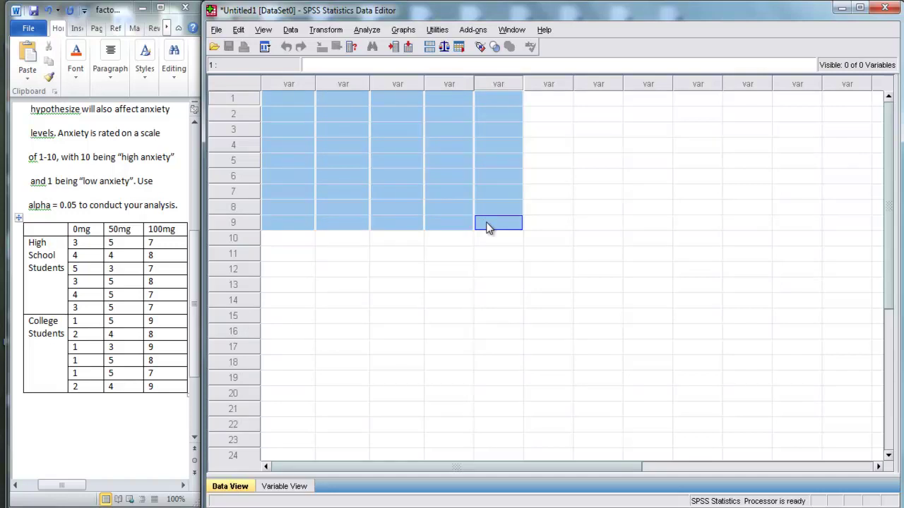
pyautogui.click(307, 102)
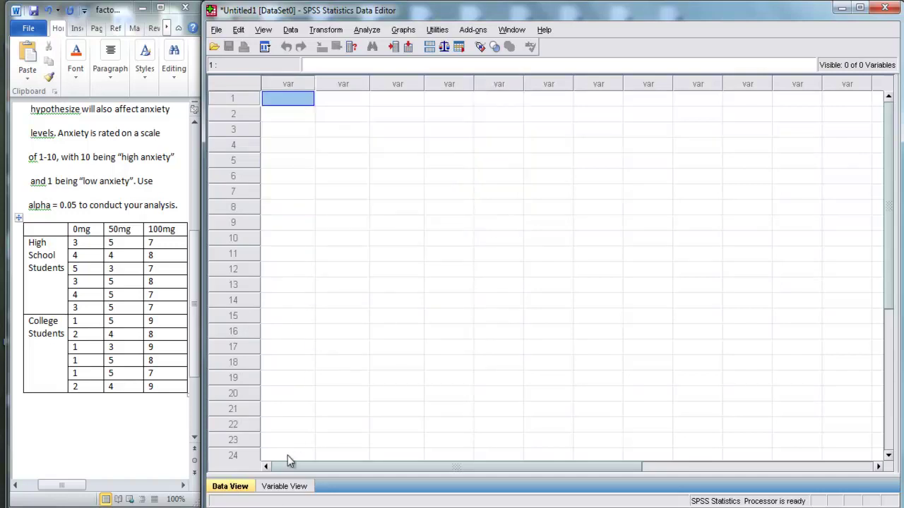
pyautogui.click(276, 492)
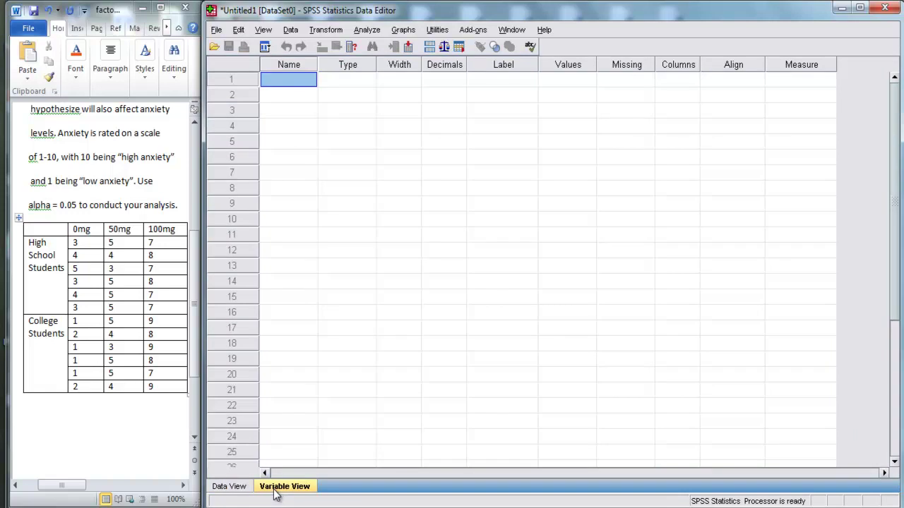
pyautogui.write('School')
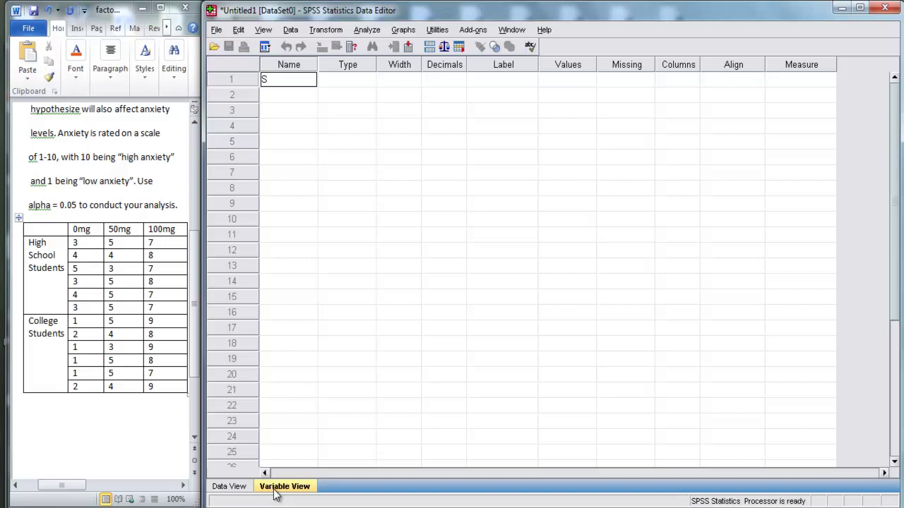
pyautogui.click(286, 480)
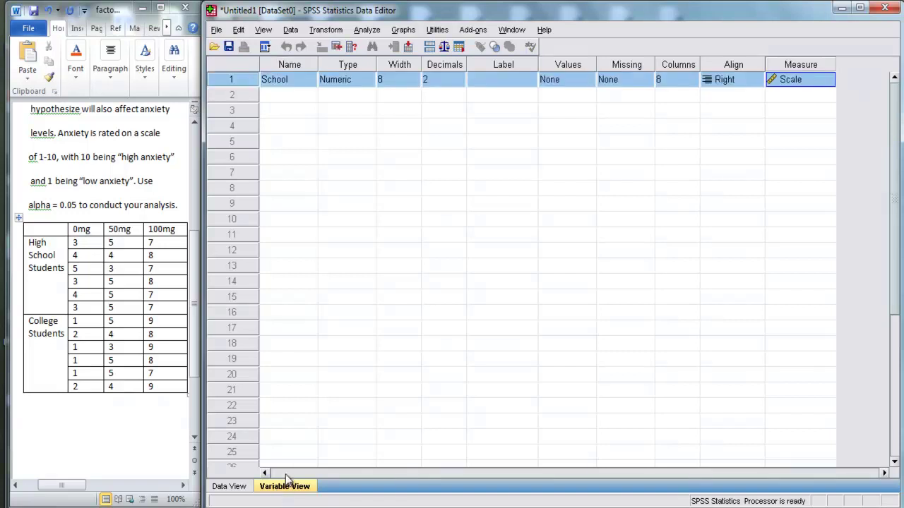
# Add Dosage and Anxiety as the second and third variables.
pyautogui.click(302, 97)
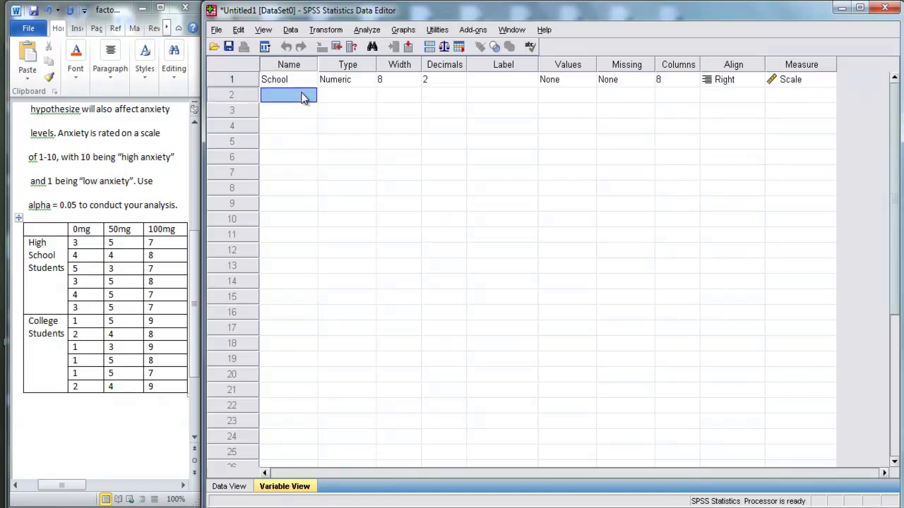
pyautogui.write('Dosage')
pyautogui.press('Return')
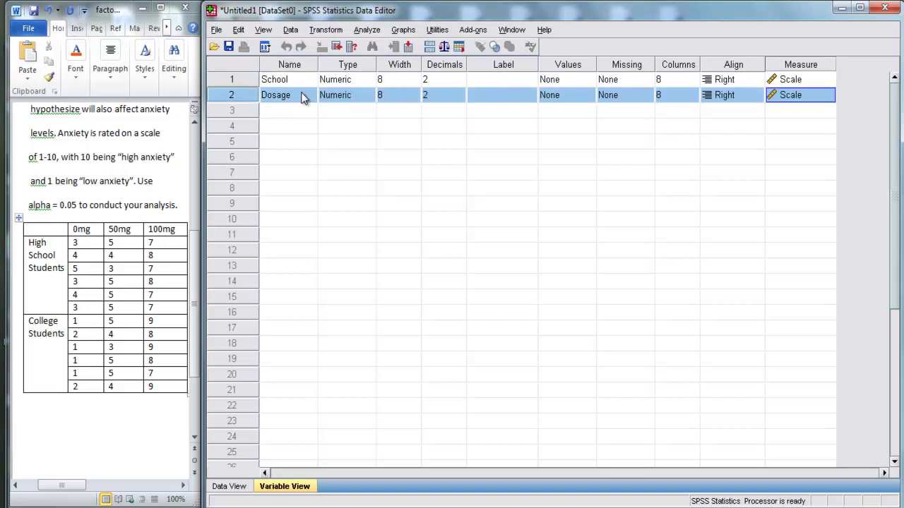
pyautogui.click(304, 113)
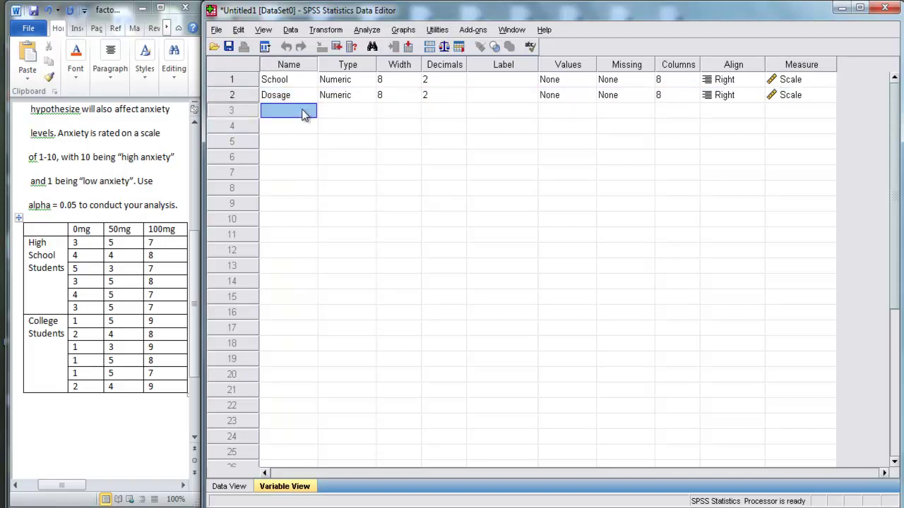
pyautogui.write('Anxiety')
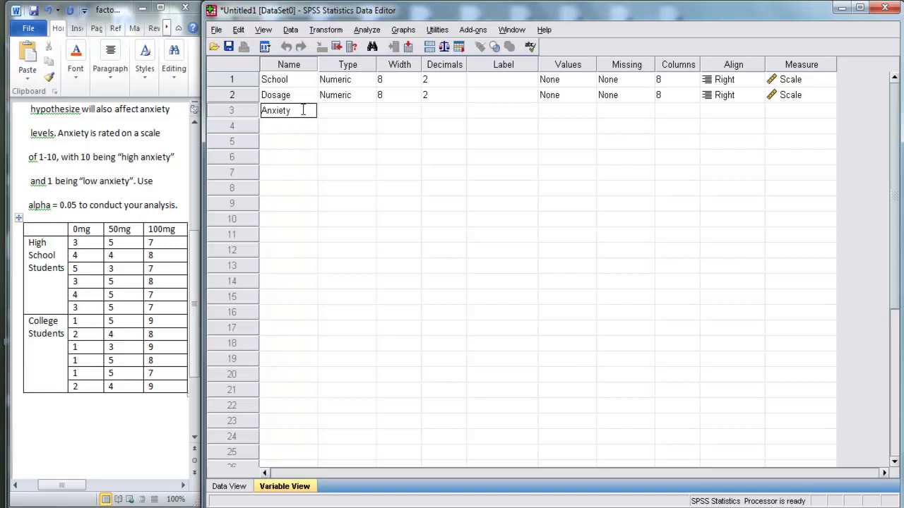
pyautogui.press('Return')
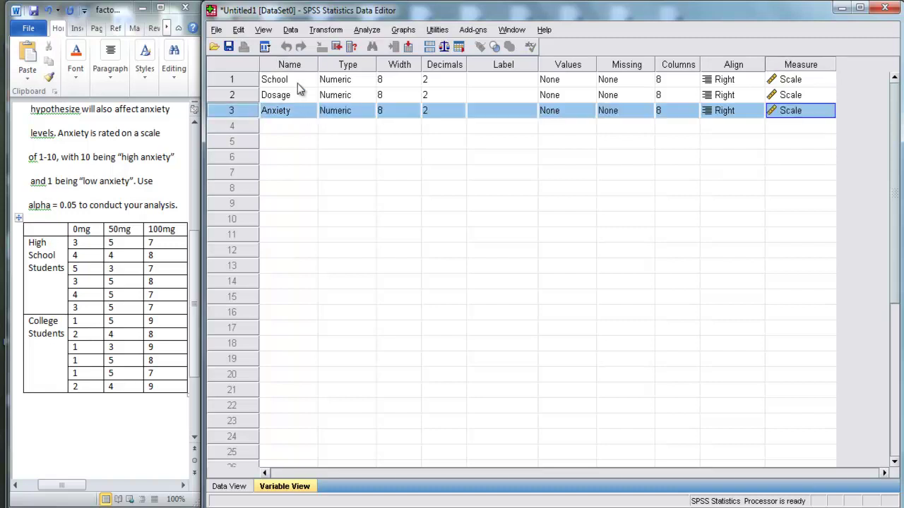
pyautogui.click(296, 81)
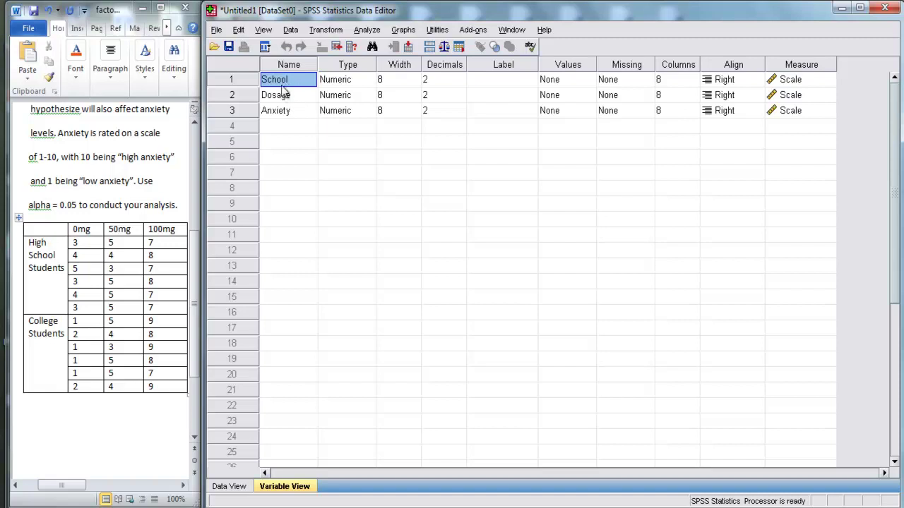
# In School's Value Labels dialog, add 1 = HighSchool and 2 = College and confirm.
pyautogui.click(570, 80)
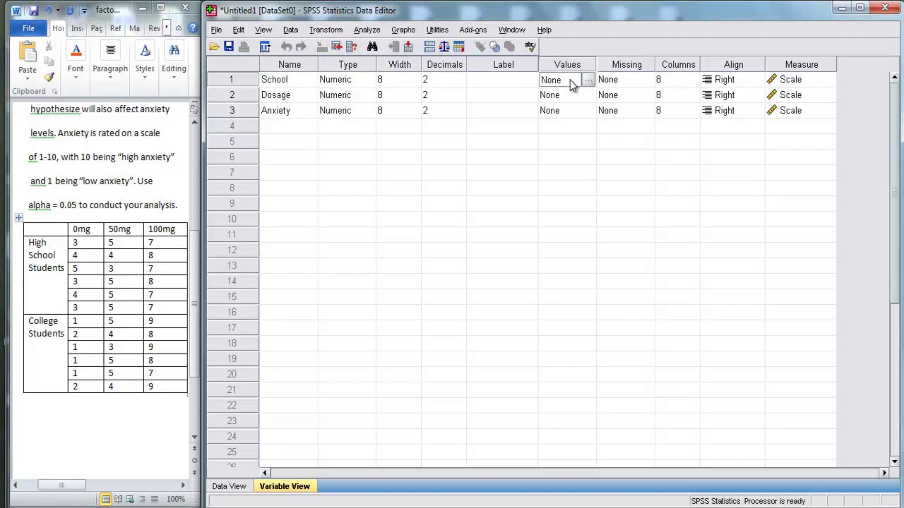
pyautogui.click(588, 82)
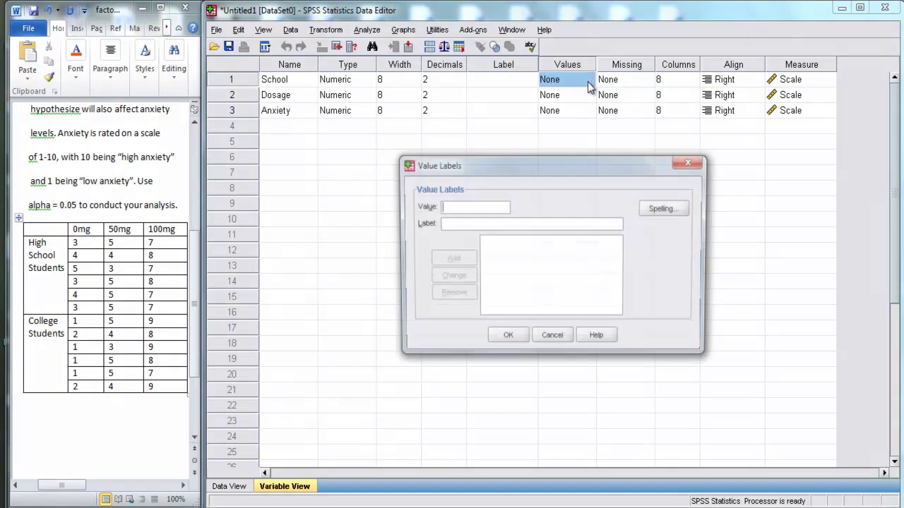
pyautogui.write('0')
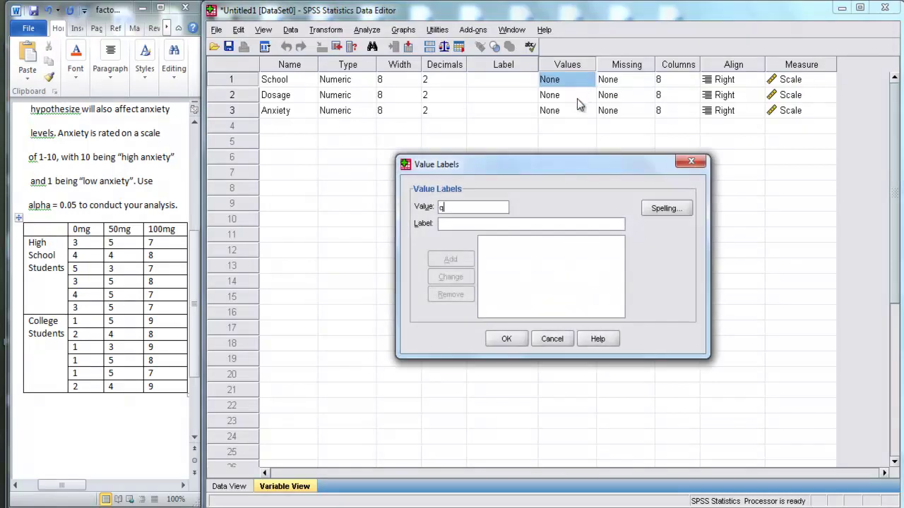
pyautogui.press('BackSpace')
pyautogui.press('Tab')
pyautogui.write('Hig')
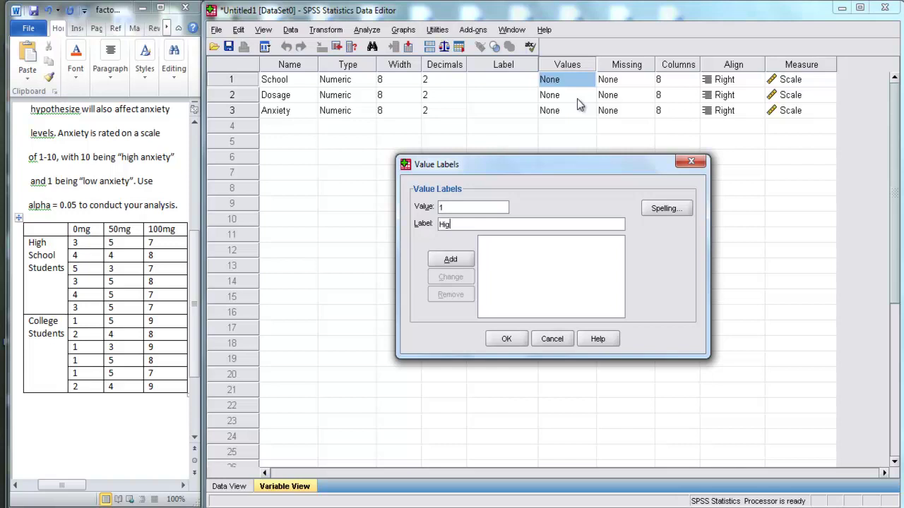
pyautogui.write('hSchool')
pyautogui.click(455, 262)
pyautogui.write('2')
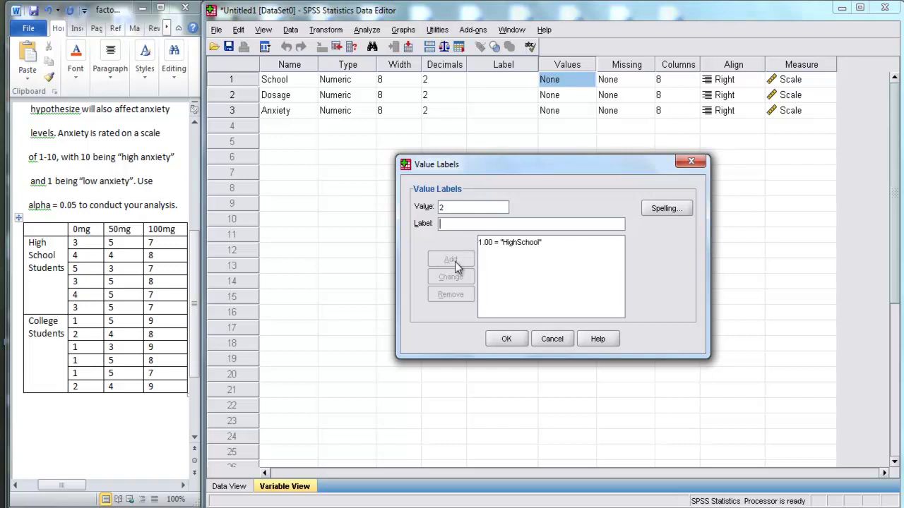
pyautogui.press('Tab')
pyautogui.write('College')
pyautogui.click(455, 262)
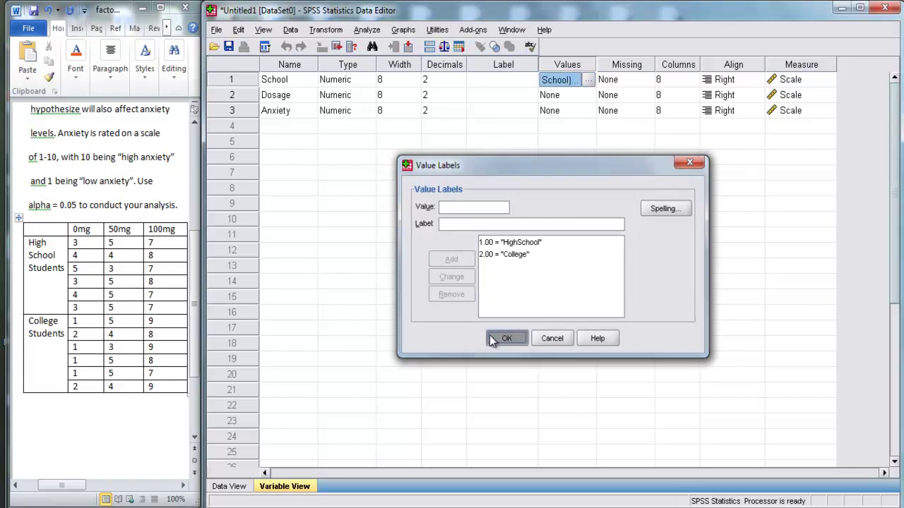
pyautogui.click(497, 338)
# Open Dosage's value labels, remove a mistaken 50mg entry, and label code 1 as 0mg.
pyautogui.click(295, 98)
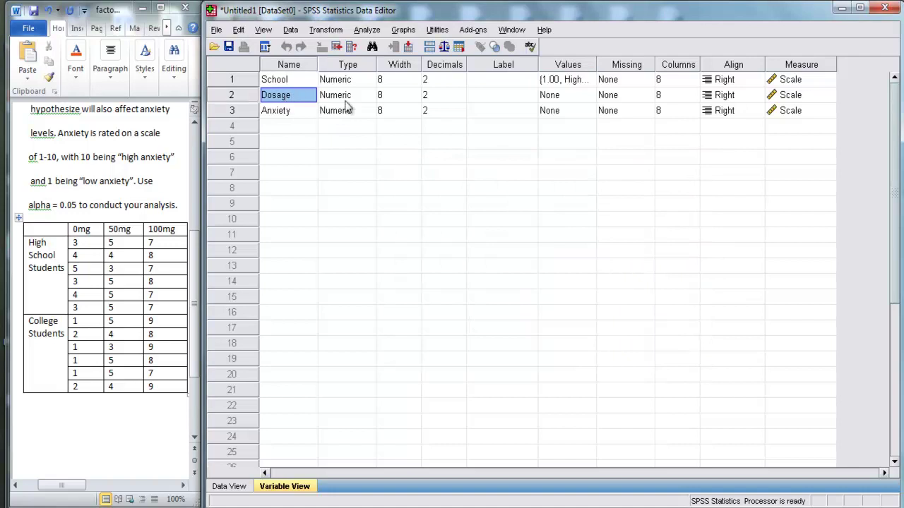
pyautogui.click(573, 97)
pyautogui.click(588, 96)
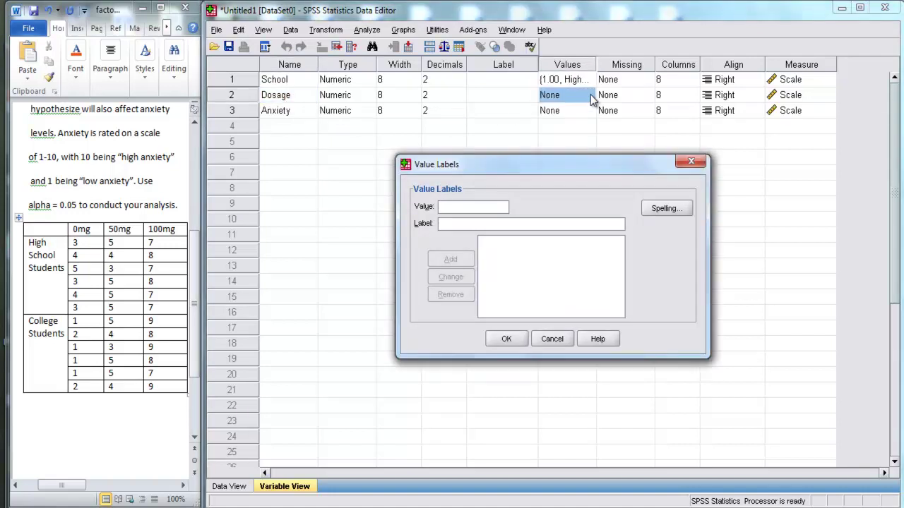
pyautogui.press('Tab')
pyautogui.write('50mg')
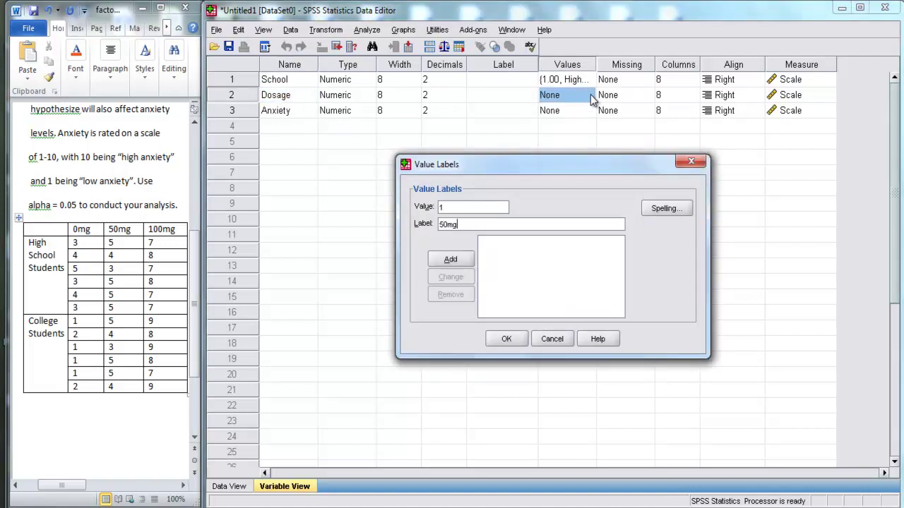
pyautogui.click(461, 260)
pyautogui.write('2')
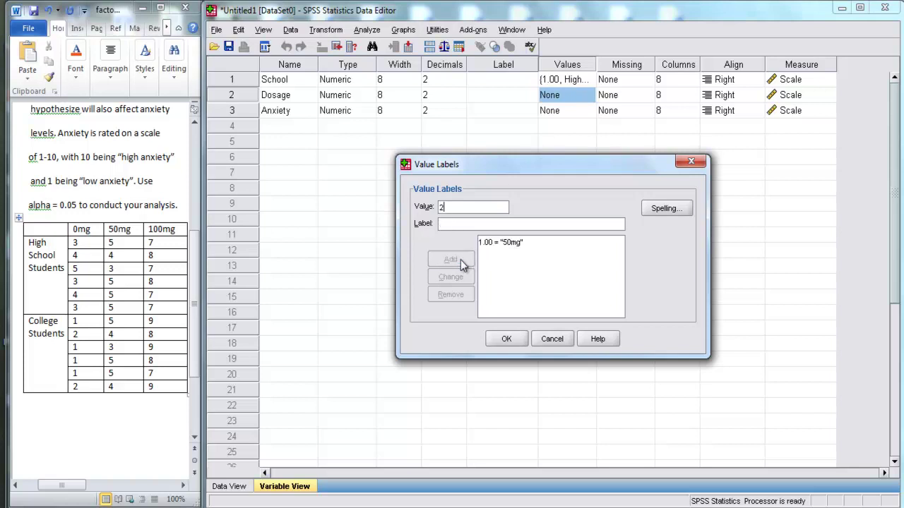
pyautogui.click(488, 242)
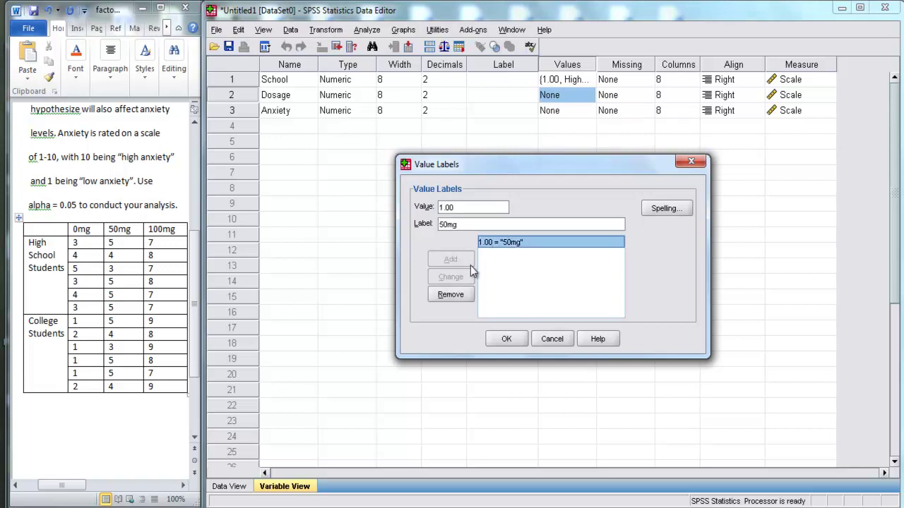
pyautogui.click(452, 295)
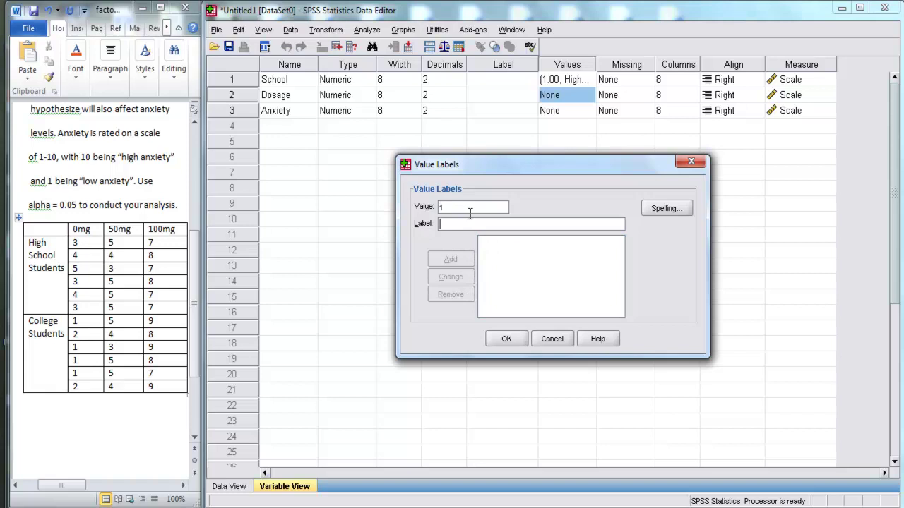
pyautogui.write('0mg')
pyautogui.click(460, 260)
# Add 2 = 50mg and 3 = 100mg to Dosage's labels and confirm.
pyautogui.write('2')
pyautogui.press('Tab')
pyautogui.write('50mg')
pyautogui.click(459, 259)
pyautogui.write('3')
pyautogui.press('Tab')
pyautogui.write('1')
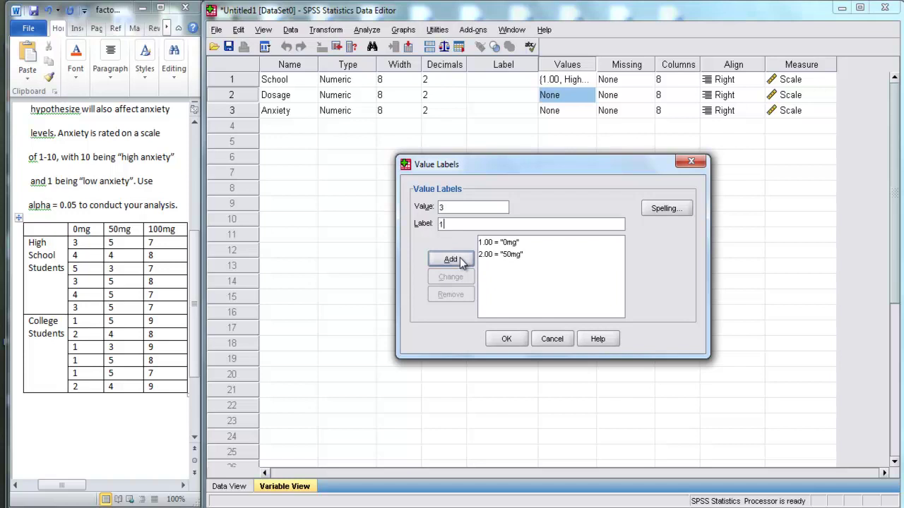
pyautogui.write('00mg')
pyautogui.click(460, 260)
pyautogui.click(507, 339)
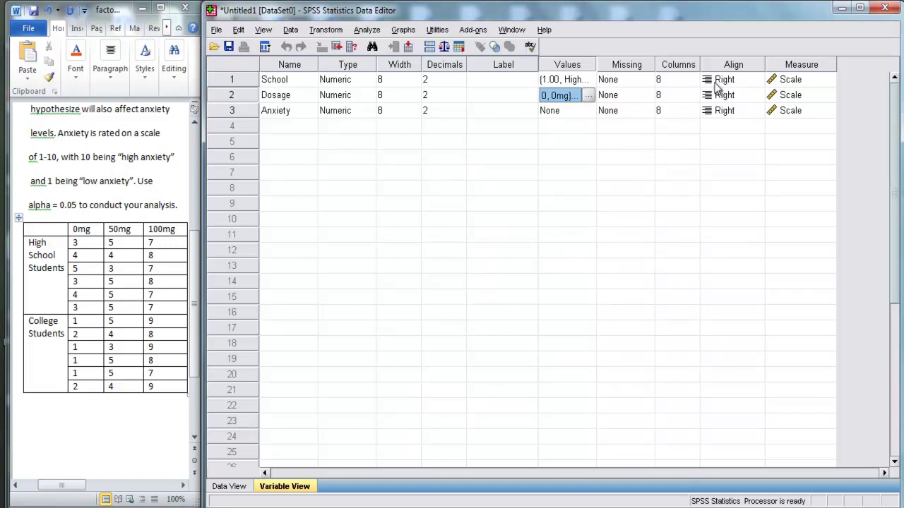
pyautogui.moveTo(346, 81); pyautogui.dragTo(346, 95)
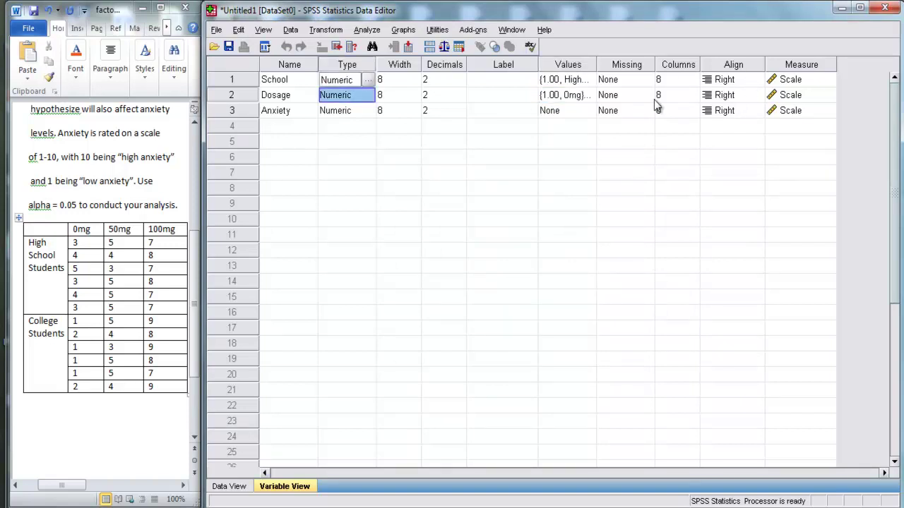
pyautogui.click(345, 113)
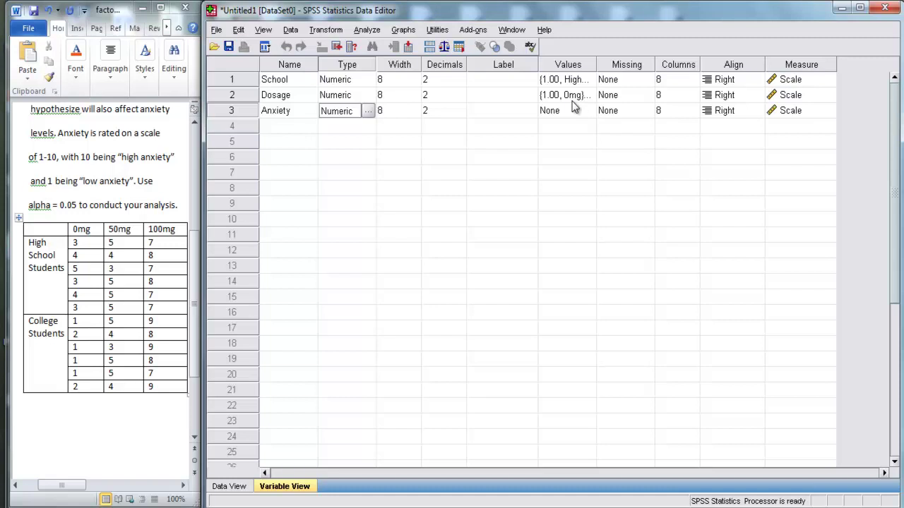
pyautogui.click(307, 95)
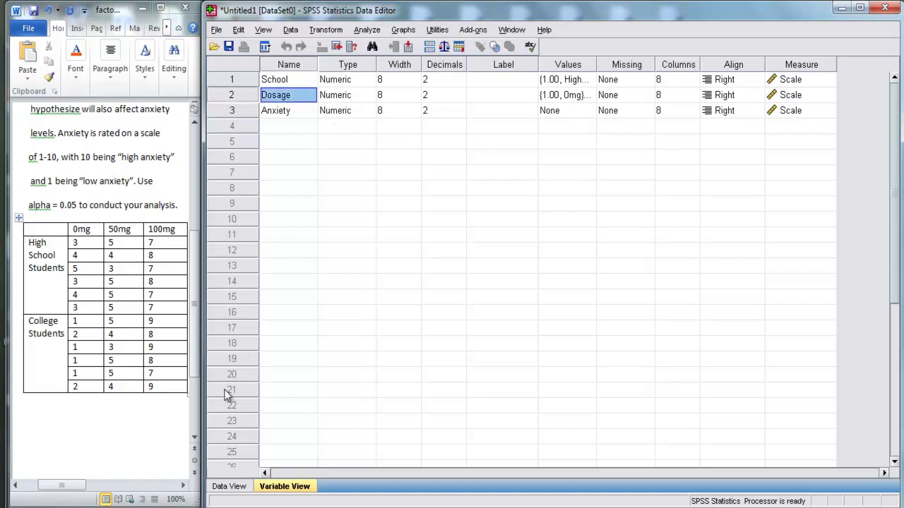
# Switch to Data View and check the six High School 0mg scores in the Word table.
pyautogui.click(230, 488)
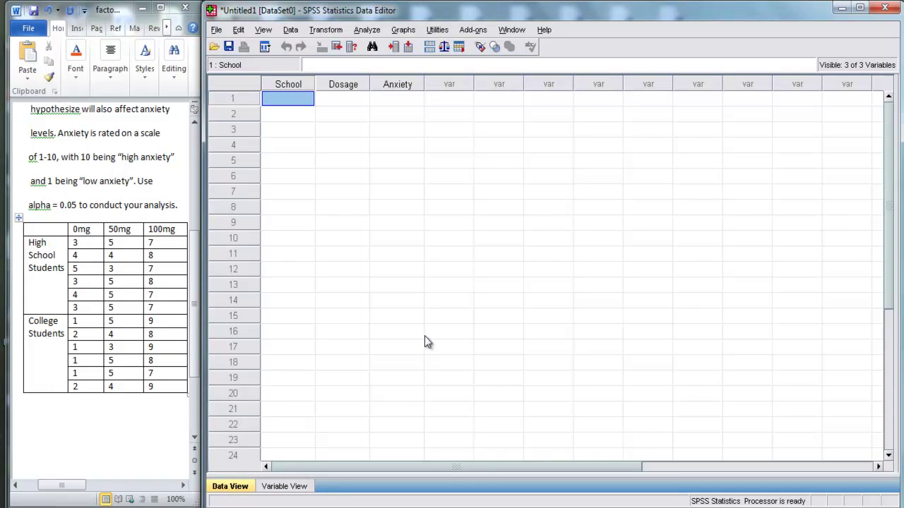
pyautogui.click(86, 246)
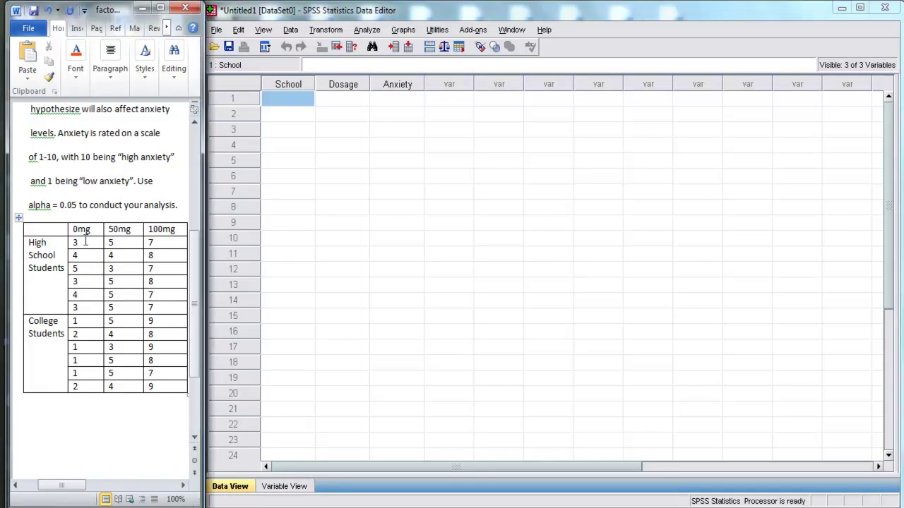
pyautogui.moveTo(76, 242); pyautogui.dragTo(162, 385)
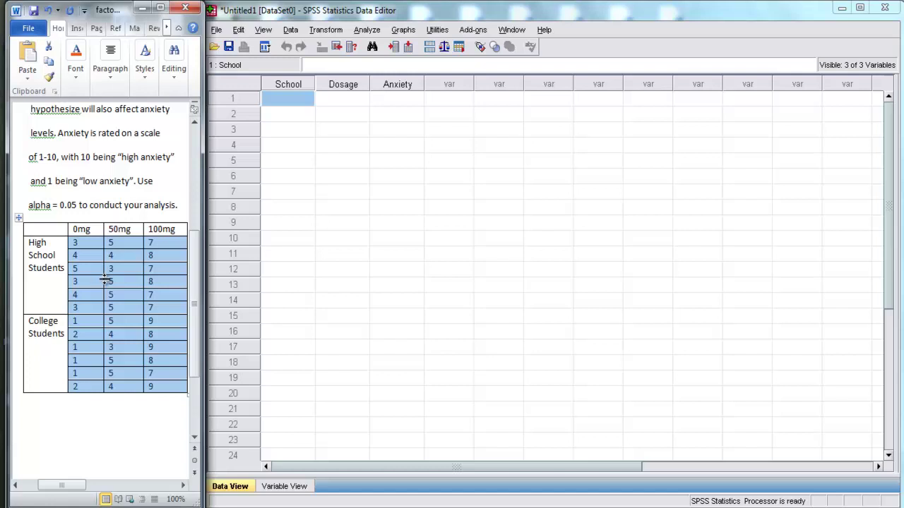
pyautogui.click(77, 256)
pyautogui.click(86, 242)
pyautogui.moveTo(86, 243); pyautogui.dragTo(73, 305)
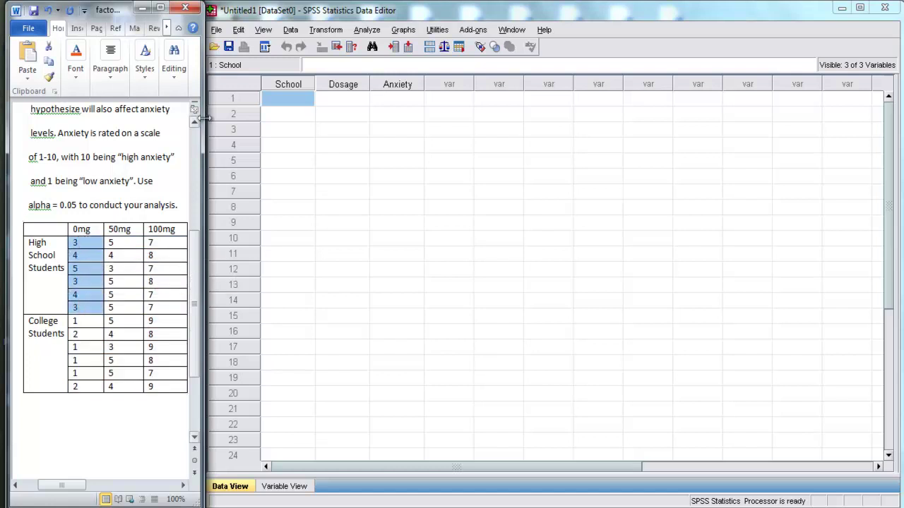
# Enter rows 1–6 as School 1, Dosage 1 with anxiety scores 3, 4, 5, 3, 4, 3.
pyautogui.click(285, 99)
pyautogui.write('1')
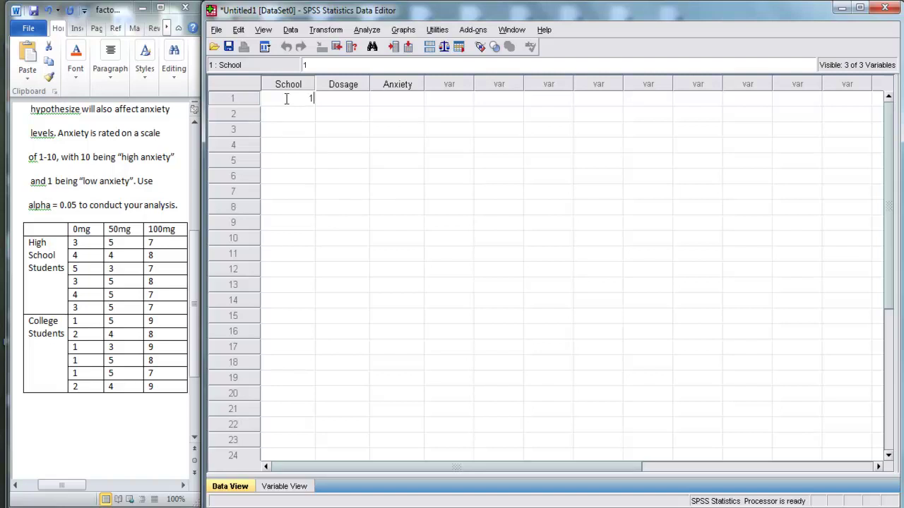
pyautogui.press('Return')
pyautogui.press('1')
pyautogui.press('Return')
pyautogui.press('1')
pyautogui.press('Return')
pyautogui.press('1')
pyautogui.press('Return')
pyautogui.press('1')
pyautogui.press('Return')
pyautogui.press('1')
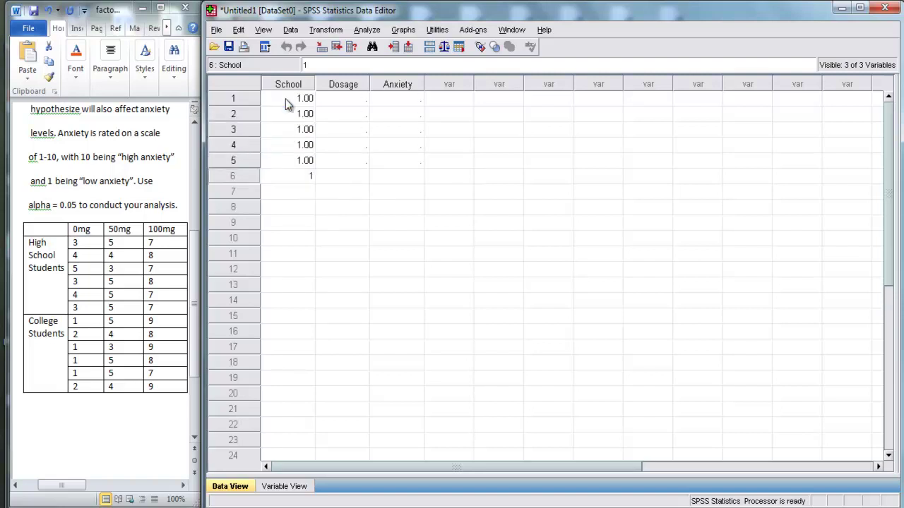
pyautogui.press('Tab')
pyautogui.press('Up')
pyautogui.press('Up')
pyautogui.press('Up')
pyautogui.press('Up')
pyautogui.press('Up')
pyautogui.press('1')
pyautogui.press('Return')
pyautogui.press('1')
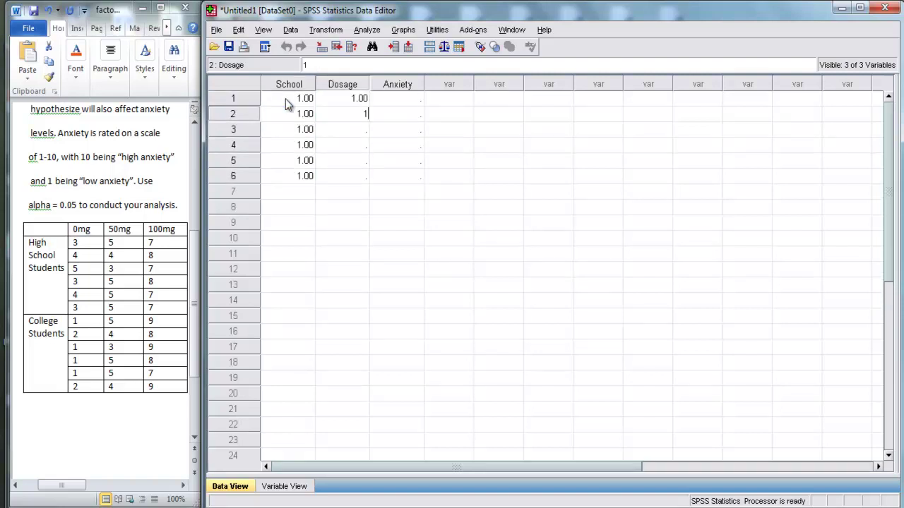
pyautogui.press('Return')
pyautogui.press('1')
pyautogui.press('Return')
pyautogui.press('1')
pyautogui.press('Return')
pyautogui.press('1')
pyautogui.press('Return')
pyautogui.press('1')
pyautogui.press('Tab')
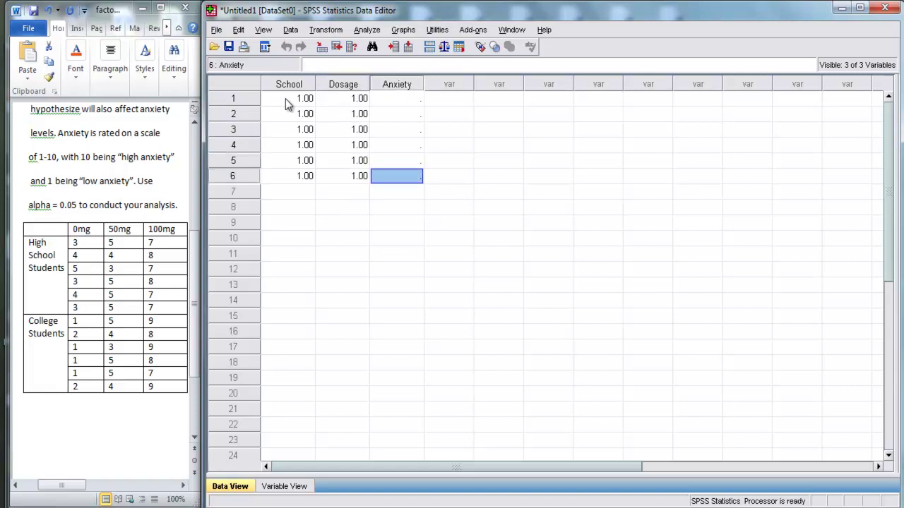
pyautogui.press('Up')
pyautogui.press('Up')
pyautogui.press('Up')
pyautogui.press('Up')
pyautogui.press('Up')
pyautogui.write('3')
pyautogui.press('Return')
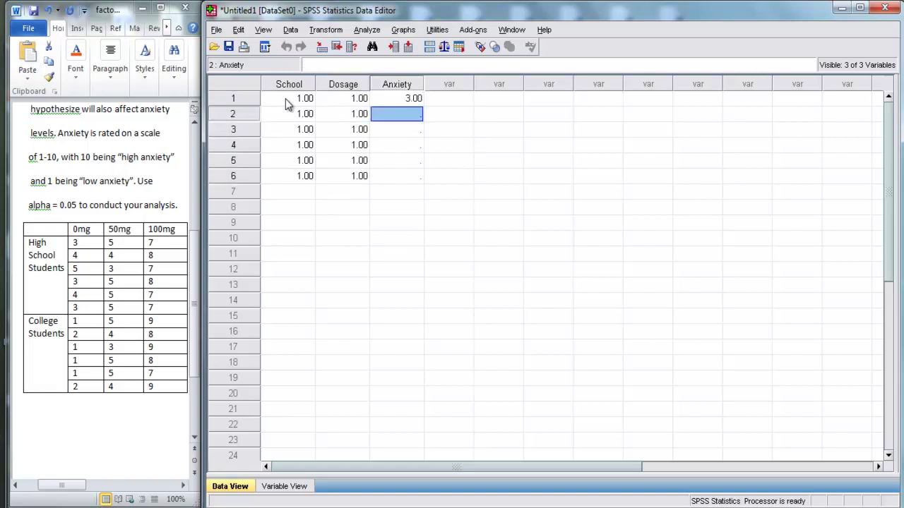
pyautogui.write('4')
pyautogui.press('Return')
pyautogui.write('5')
pyautogui.press('Return')
pyautogui.press('3')
pyautogui.press('Return')
pyautogui.write('4')
# Enter rows 7–12 as School 2, Dosage 1 with anxiety scores 1, 2, 1, 1, 1, 2.
pyautogui.press('Return')
pyautogui.write('3')
pyautogui.press('Return')
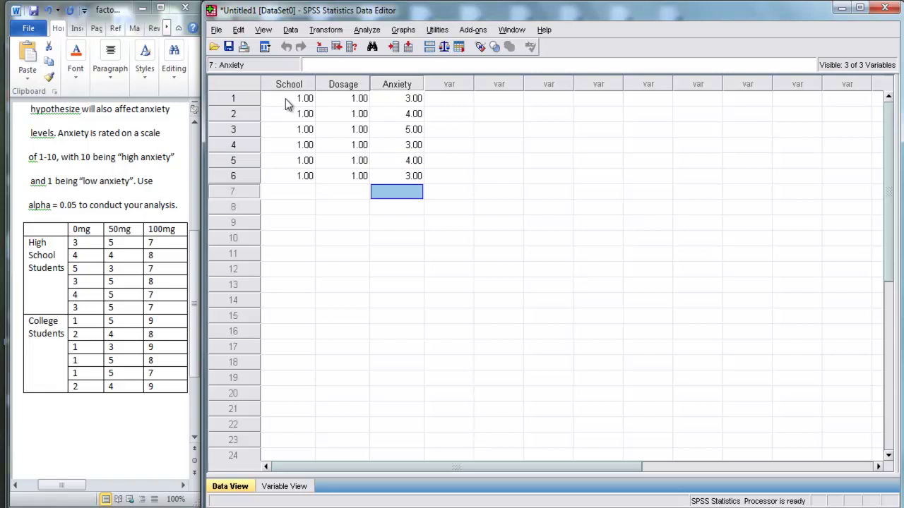
pyautogui.press('Home')
pyautogui.write('2')
pyautogui.press('Return')
pyautogui.write('2')
pyautogui.press('Return')
pyautogui.write('2')
pyautogui.press('Return')
pyautogui.write('2')
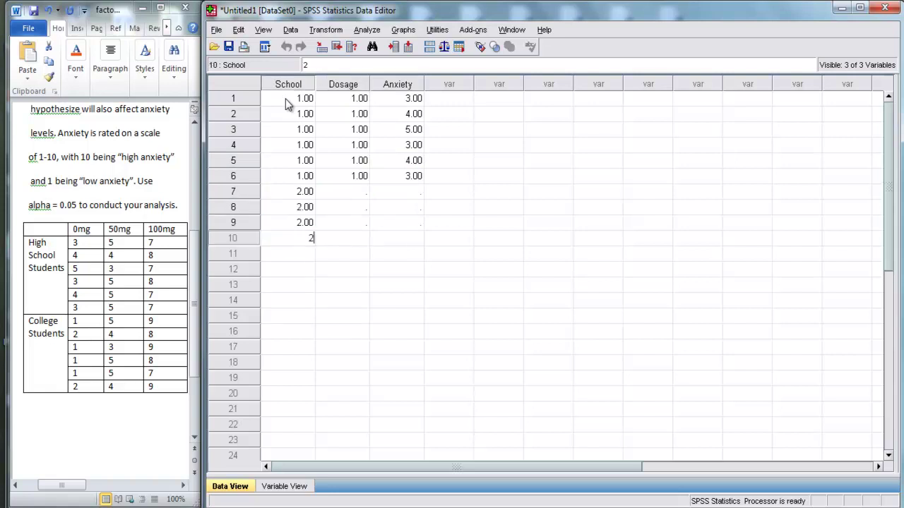
pyautogui.press('Return')
pyautogui.write('2')
pyautogui.press('Return')
pyautogui.write('2')
pyautogui.press('Tab')
pyautogui.press('Up')
pyautogui.press('Up')
pyautogui.press('Up')
pyautogui.press('Up')
pyautogui.press('Up')
pyautogui.write('1')
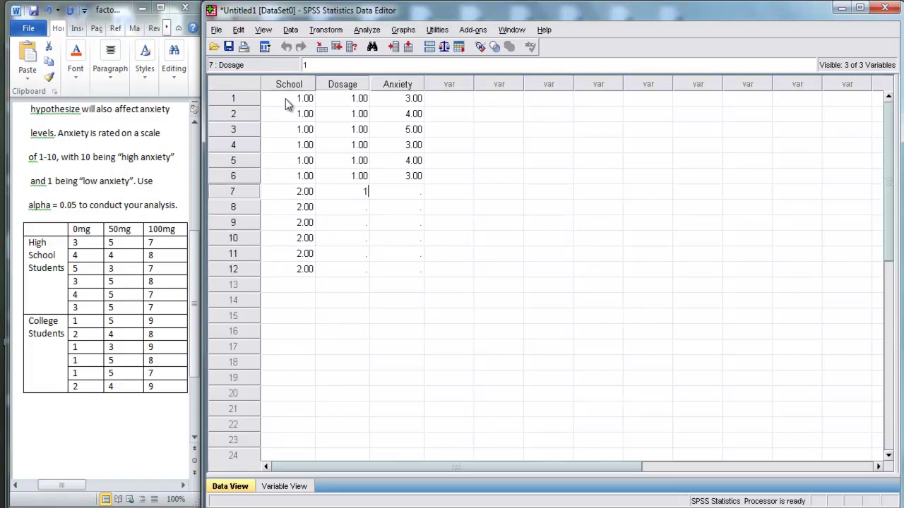
pyautogui.press('Return')
pyautogui.press('1')
pyautogui.press('Return')
pyautogui.write('1')
pyautogui.press('Return')
pyautogui.press('1')
pyautogui.press('Return')
pyautogui.write('1')
pyautogui.press('Return')
pyautogui.write('1')
pyautogui.press('Tab')
pyautogui.press('Up')
pyautogui.press('Up')
pyautogui.press('Up')
pyautogui.press('Up')
pyautogui.press('Up')
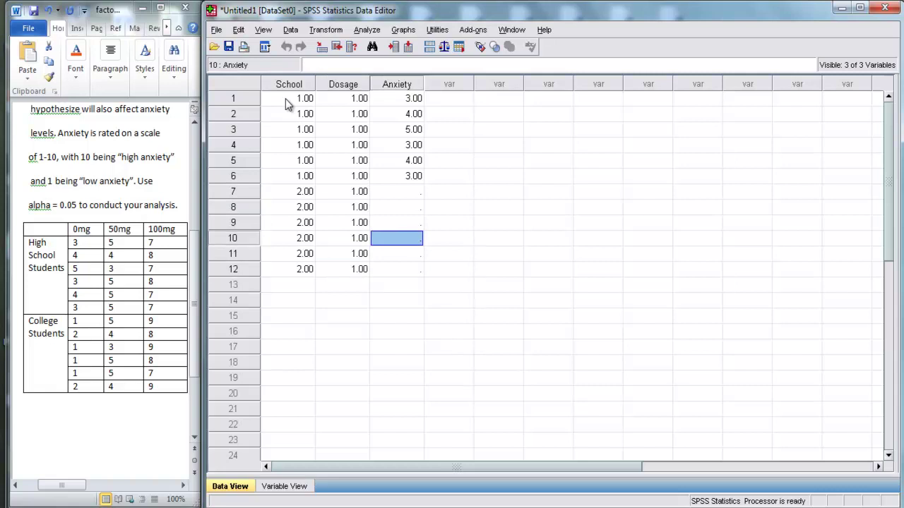
pyautogui.write('1')
pyautogui.press('Return')
pyautogui.press('2')
pyautogui.press('Return')
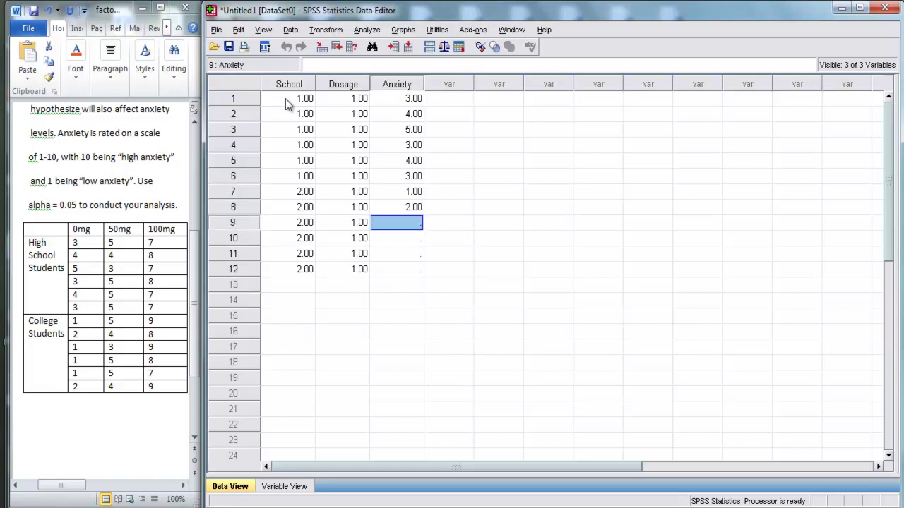
pyautogui.write('1')
pyautogui.press('Return')
pyautogui.press('1')
pyautogui.press('Return')
pyautogui.press('1')
pyautogui.press('Return')
pyautogui.write('2')
pyautogui.press('Return')
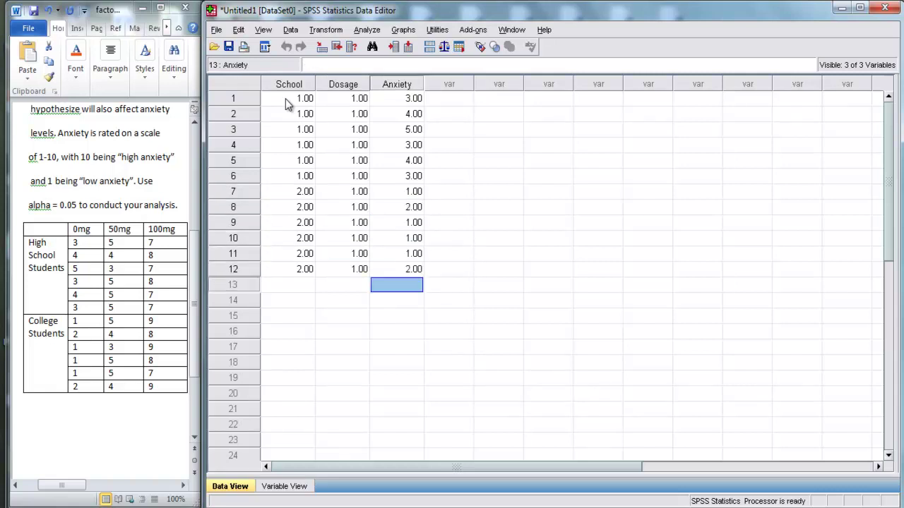
# Fill in School 1 and Dosage 2 for rows 13–18.
pyautogui.press('Left')
pyautogui.press('Left')
pyautogui.write('1')
pyautogui.press('Return')
pyautogui.write('1')
pyautogui.press('Return')
pyautogui.write('1')
pyautogui.press('Return')
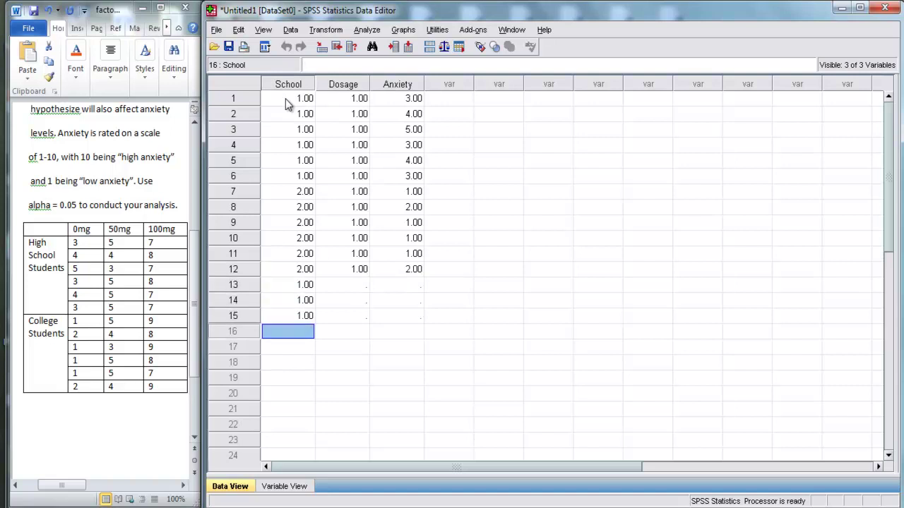
pyautogui.write('1')
pyautogui.press('Return')
pyautogui.write('1')
pyautogui.press('Return')
pyautogui.write('1')
pyautogui.press('Tab')
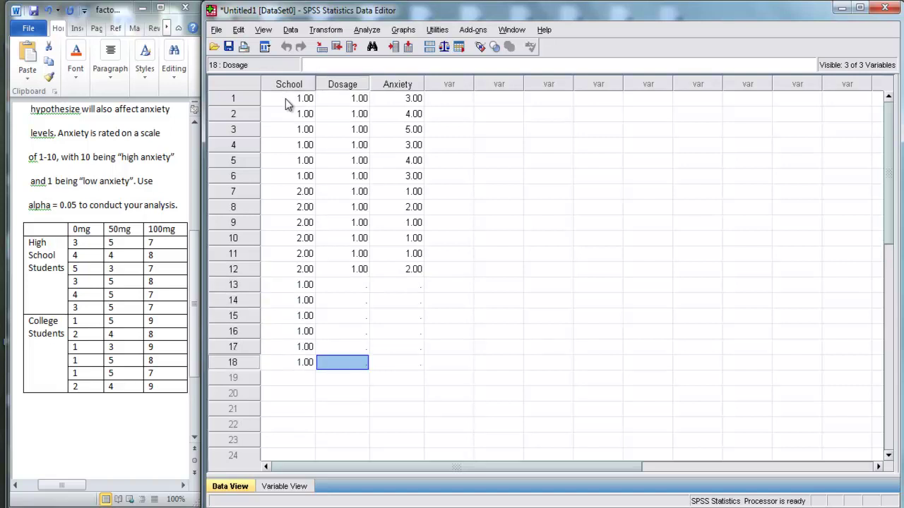
pyautogui.press('Up')
pyautogui.press('Up')
# Enter the Anxiety scores 5, 4, 3, 5, 5, 5 for rows 13–18.
pyautogui.press('Up')
pyautogui.press('Up')
pyautogui.press('Up')
pyautogui.write('2')
pyautogui.press('Return')
pyautogui.write('2')
pyautogui.press('Return')
pyautogui.write('2 ')
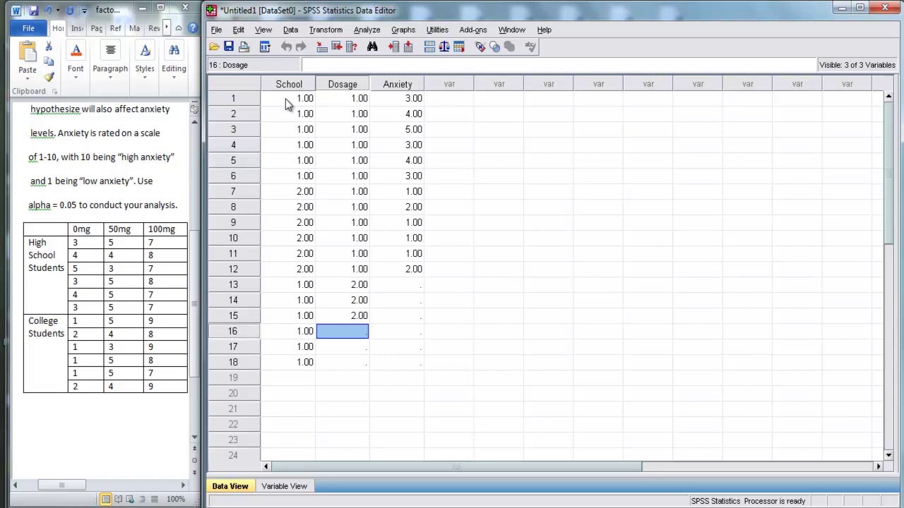
pyautogui.write('2 2')
pyautogui.press('Return')
pyautogui.write('2')
pyautogui.press('Tab')
pyautogui.press('Up')
pyautogui.press('Up')
pyautogui.press('Up')
pyautogui.press('Up')
pyautogui.press('Up')
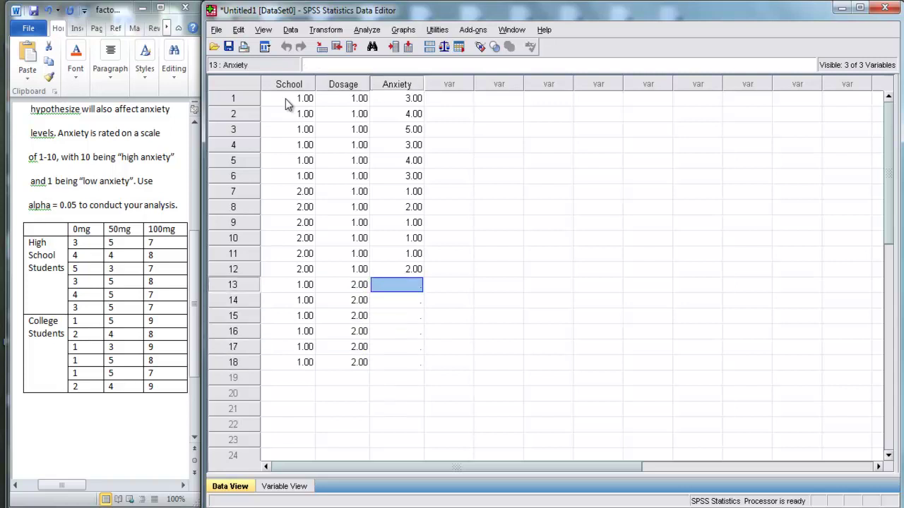
pyautogui.write('5')
pyautogui.press('Return')
pyautogui.write('4')
pyautogui.press('Return')
pyautogui.write('3')
pyautogui.press('Return')
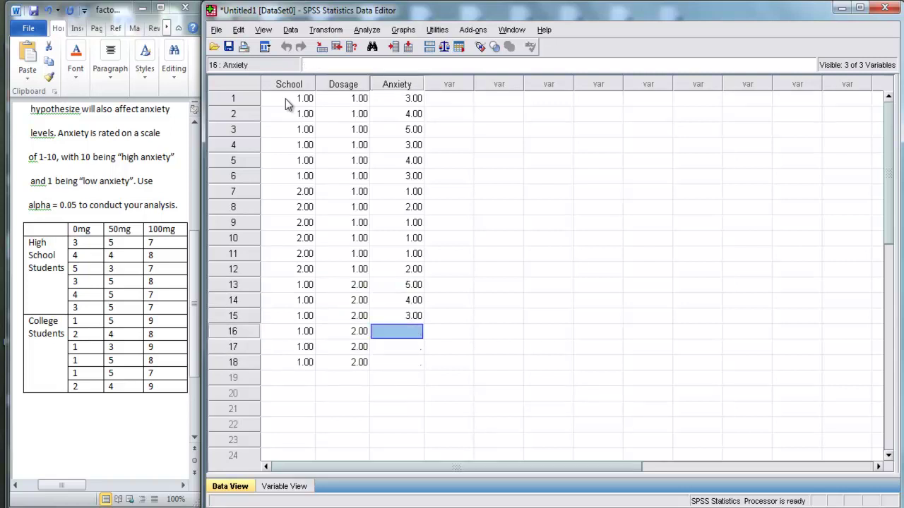
pyautogui.write('5 5')
pyautogui.press('Return')
pyautogui.write('5')
pyautogui.press('Return')
# Enter rows 19–24 as School 2, Dosage 2, with Anxiety 5, 4, 3, 5, 5, 4.
pyautogui.press('Left')
pyautogui.press('Left')
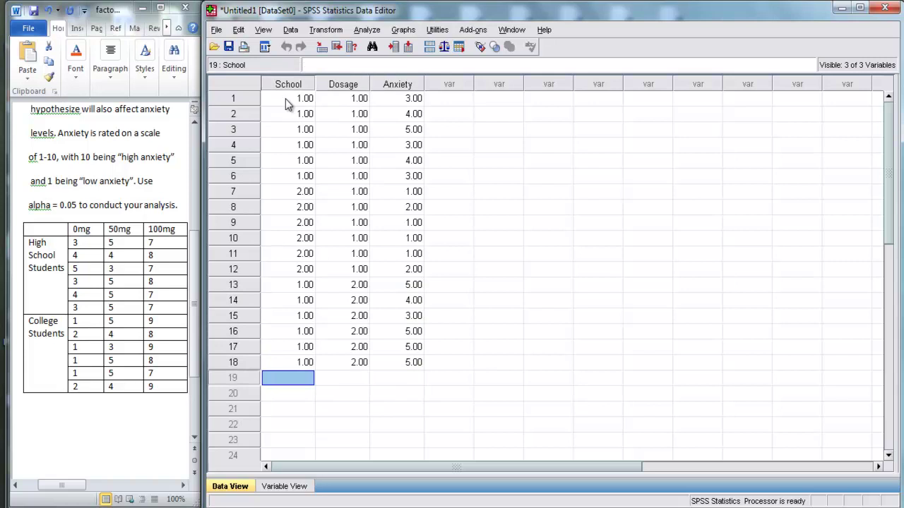
pyautogui.scroll(-3, 363, 137)
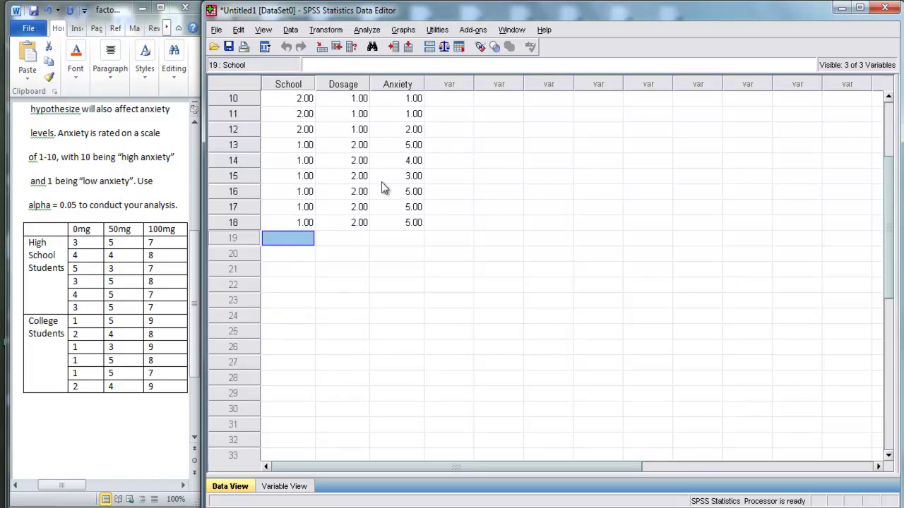
pyautogui.write('2 2 2 2 2 ')
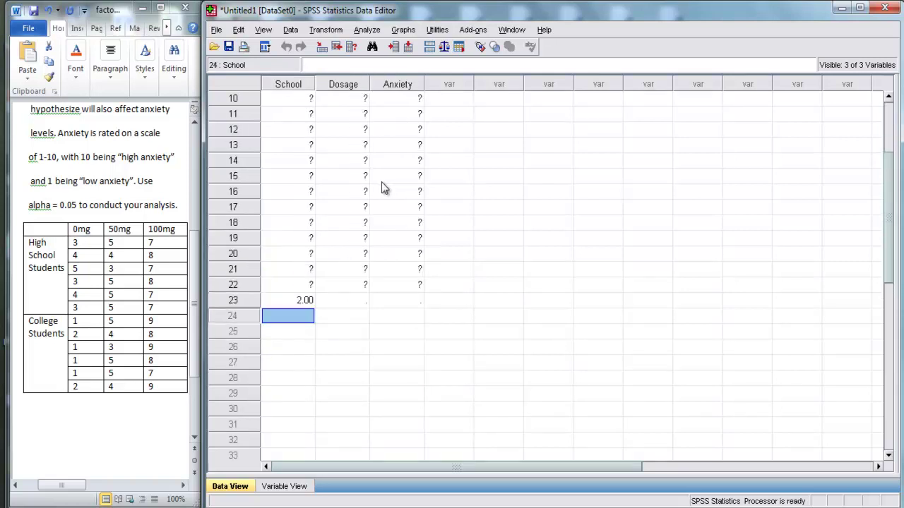
pyautogui.write('2')
pyautogui.press('Tab')
pyautogui.press('Up')
pyautogui.press('Up')
pyautogui.press('Up')
pyautogui.press('Up')
pyautogui.press('Up')
pyautogui.write('2')
pyautogui.press('Return')
pyautogui.write('2')
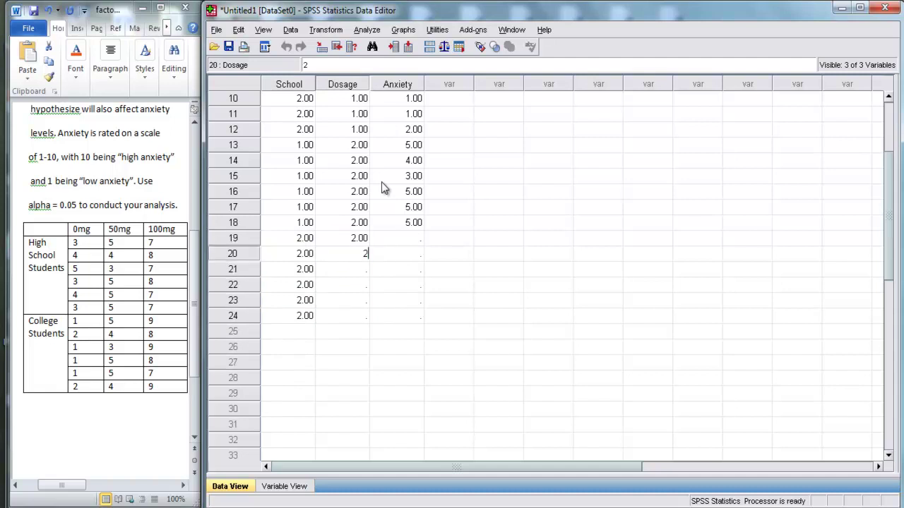
pyautogui.write(' 2 2 2 2')
pyautogui.press('Tab')
pyautogui.press('Up')
pyautogui.press('Up')
pyautogui.press('Up')
pyautogui.press('Up')
pyautogui.press('Up')
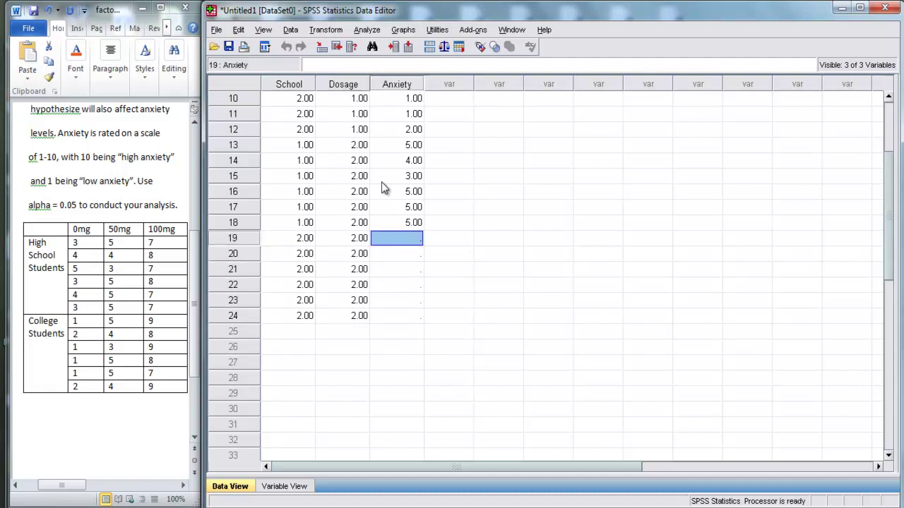
pyautogui.write('5 4 3 5 ')
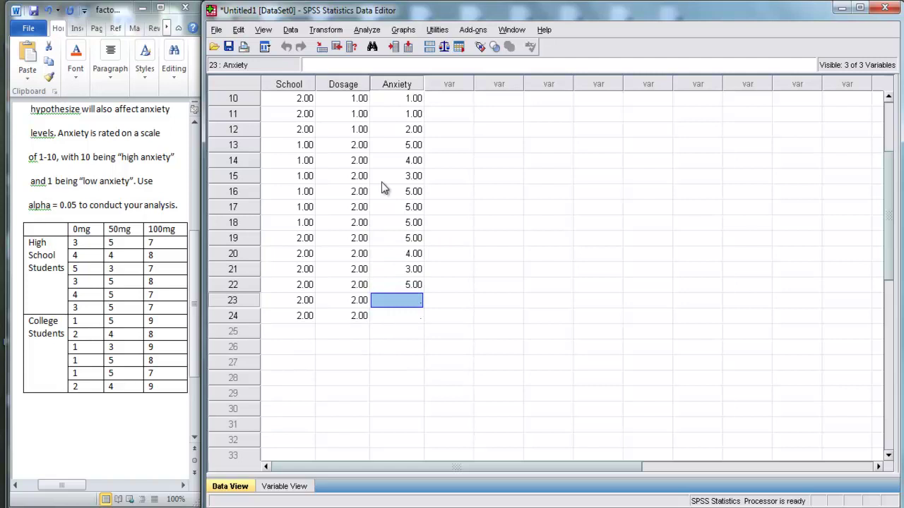
pyautogui.write('5 4')
pyautogui.press('Return')
# Enter rows 25–30 as School 1, Dosage 3, with Anxiety 7, 8, 7, 8, 7, 7.
pyautogui.press('Left')
pyautogui.press('Left')
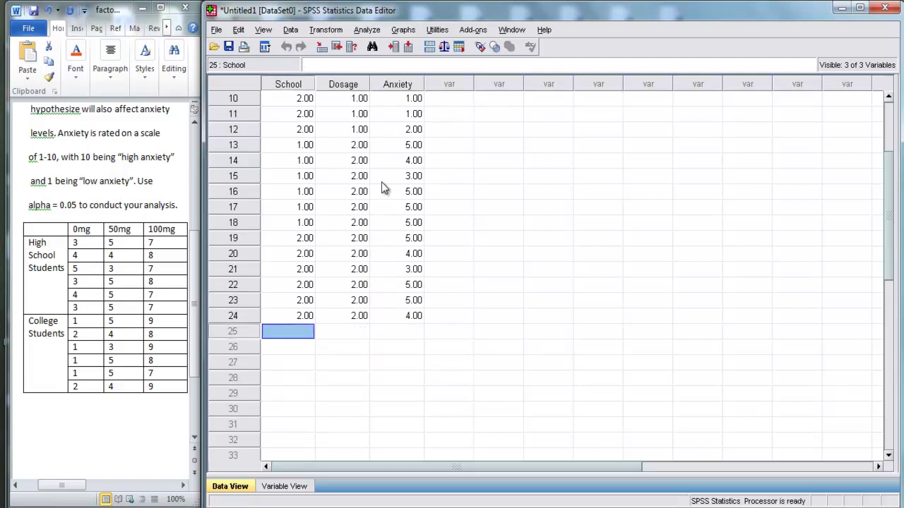
pyautogui.write('3')
pyautogui.press('Up')
pyautogui.write('1 1 1 1 1 1')
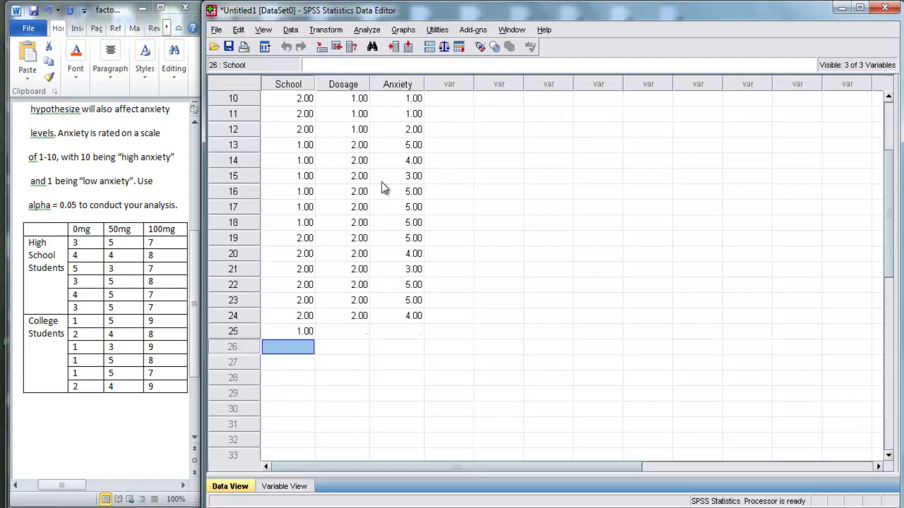
pyautogui.press('Tab')
pyautogui.press('Up')
pyautogui.press('Up')
pyautogui.press('Up')
pyautogui.press('Up')
pyautogui.press('Up')
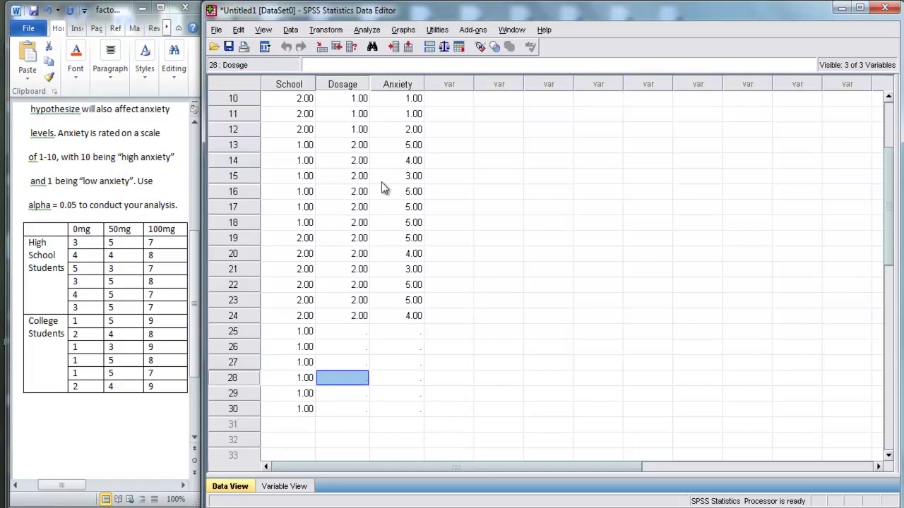
pyautogui.write('3 3 3 3 3 3')
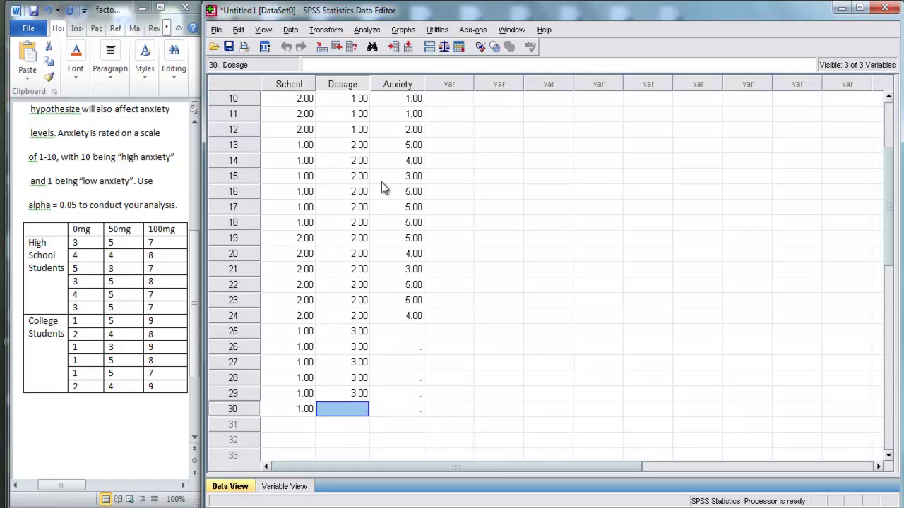
pyautogui.press('Tab')
pyautogui.press('Up')
pyautogui.press('Up')
pyautogui.press('Up')
pyautogui.press('Up')
pyautogui.press('Up')
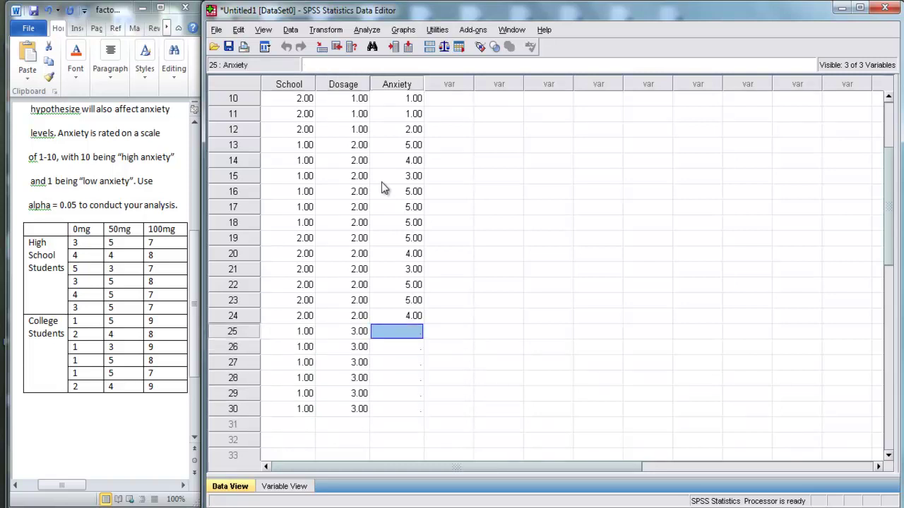
pyautogui.write('7 8 7 8')
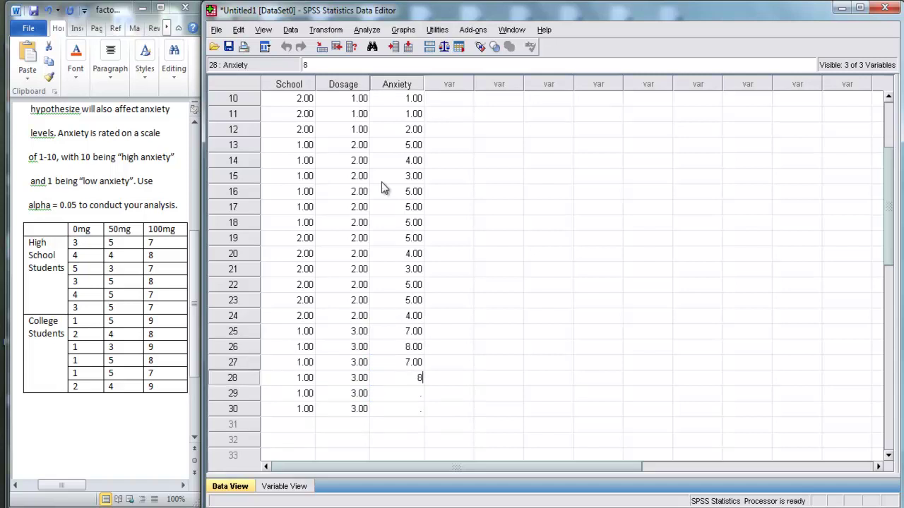
pyautogui.write(' 77')
pyautogui.press('Up')
pyautogui.write('7')
pyautogui.press('Return')
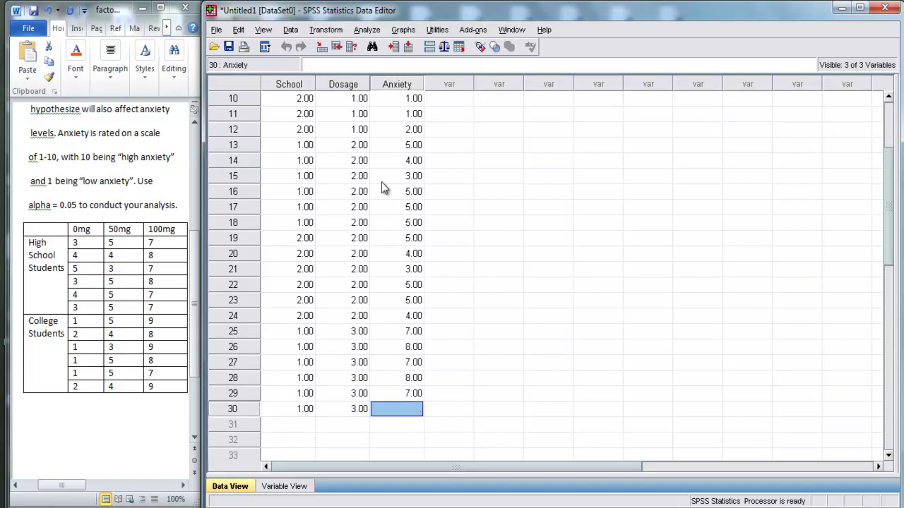
pyautogui.write('7')
pyautogui.press('Return')
# Enter rows 31–36 as School 2, Dosage 3, with Anxiety 9, 8, 9, 8, 7, 9.
pyautogui.scroll(-5, 381, 188)
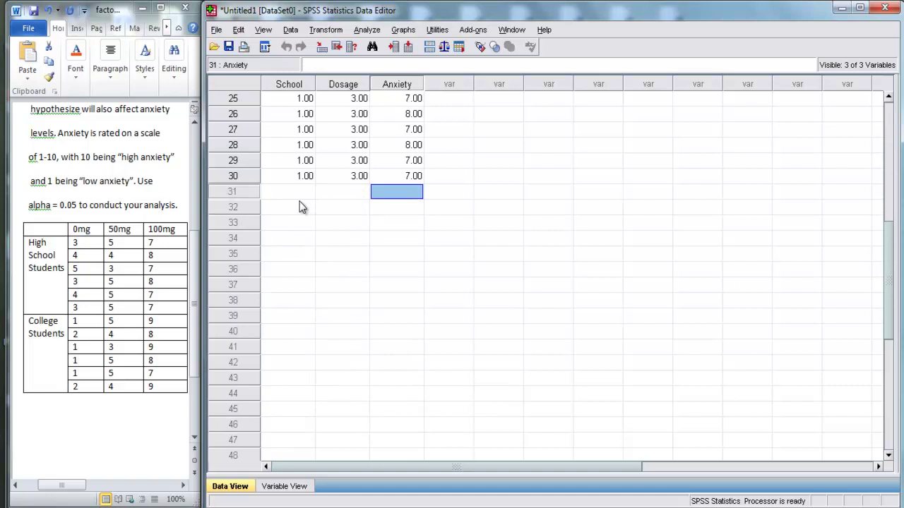
pyautogui.click(300, 198)
pyautogui.write('3')
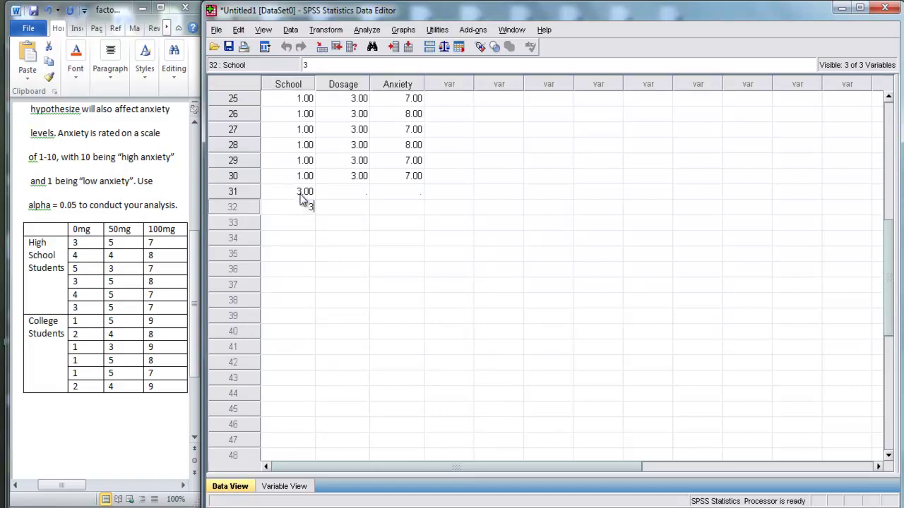
pyautogui.write(' 3 3 3 3 3')
pyautogui.press('Tab')
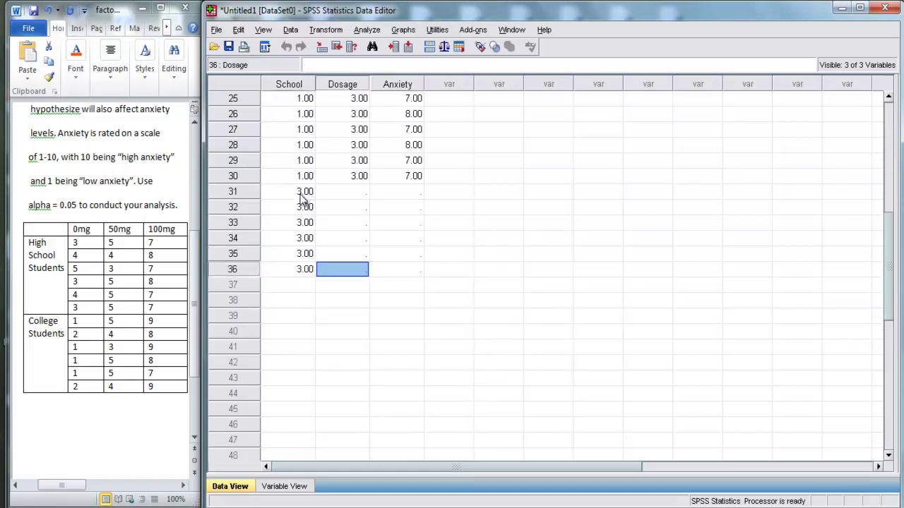
pyautogui.press('Left')
pyautogui.press('Up')
pyautogui.press('Up')
pyautogui.press('Up')
pyautogui.press('Up')
pyautogui.press('Up')
pyautogui.write('2')
pyautogui.press('Return')
pyautogui.write('2')
pyautogui.press('Return')
pyautogui.write('2 2 2 2')
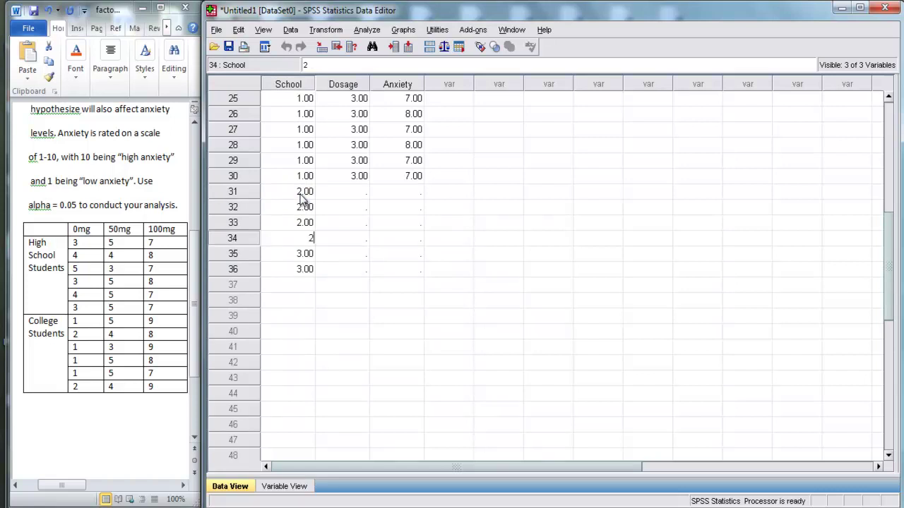
pyautogui.press('Tab')
pyautogui.press('Up')
pyautogui.press('Up')
pyautogui.press('Up')
pyautogui.press('Up')
pyautogui.press('Up')
pyautogui.write('3 3 3 3 3 3')
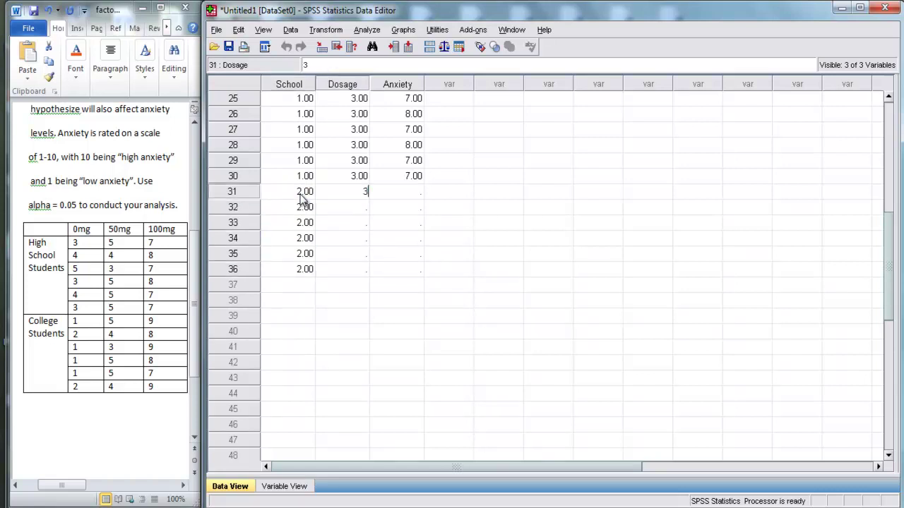
pyautogui.press('Tab')
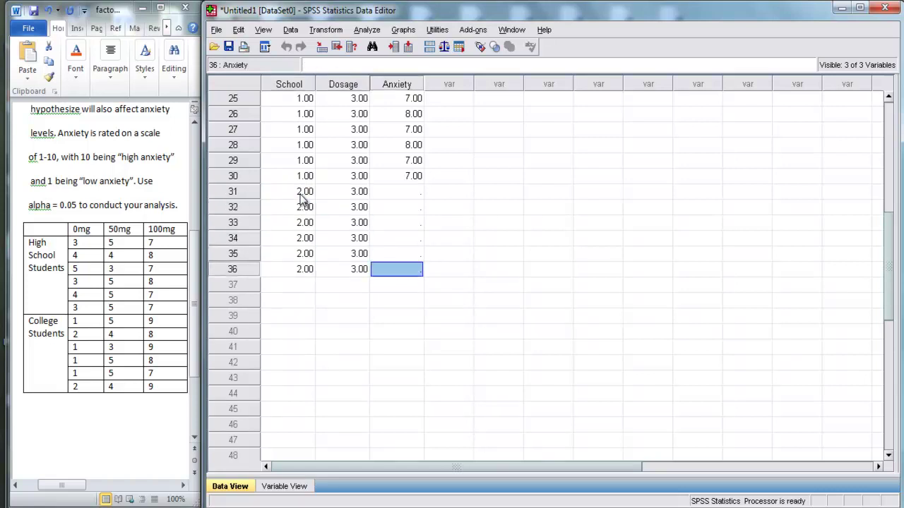
pyautogui.press('Up')
pyautogui.press('Up')
pyautogui.press('Up')
pyautogui.press('Up')
pyautogui.press('Up')
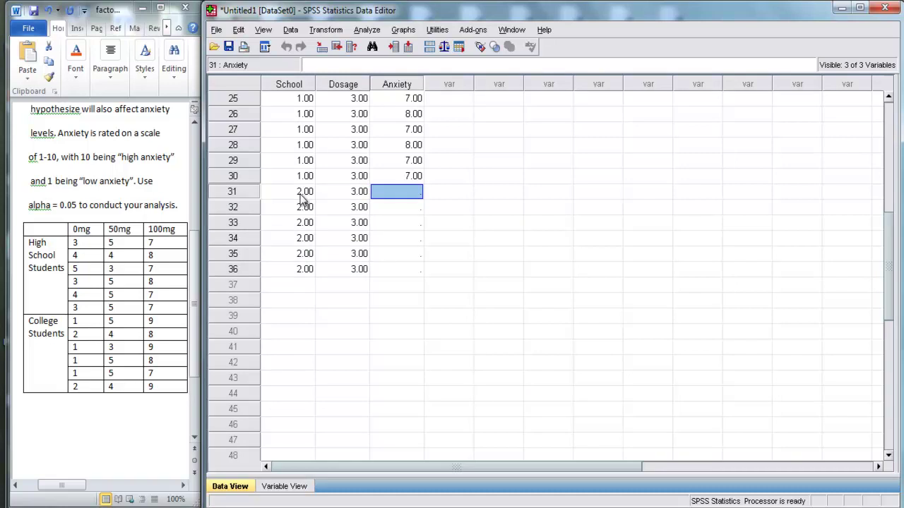
pyautogui.write('9 8 9 8 7 ')
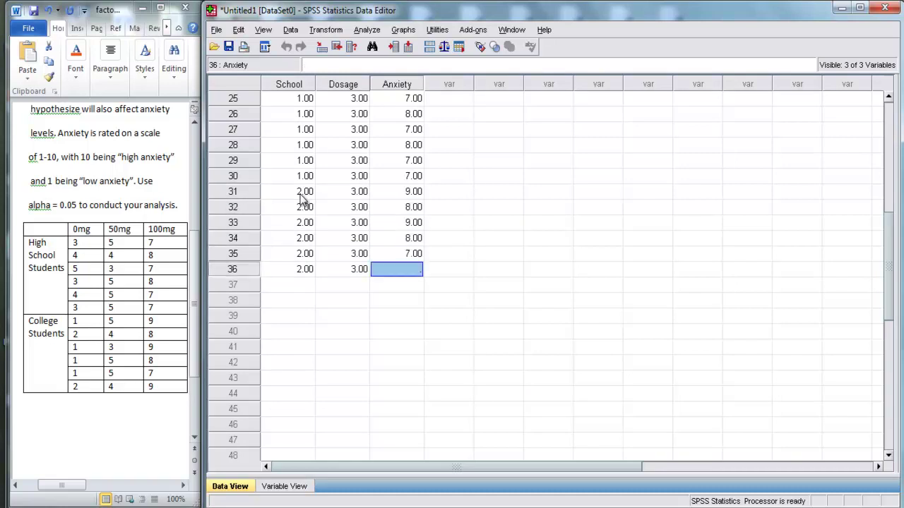
pyautogui.write('9')
pyautogui.press('Up')
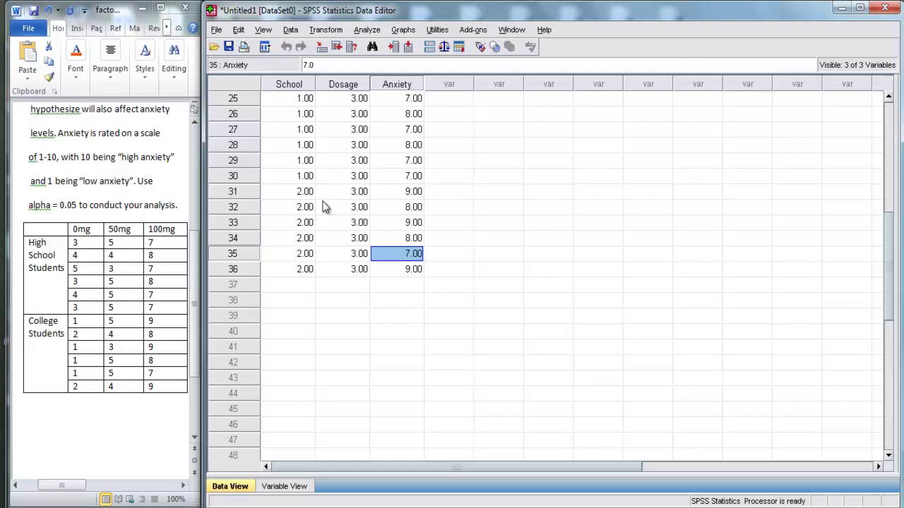
pyautogui.click(234, 271)
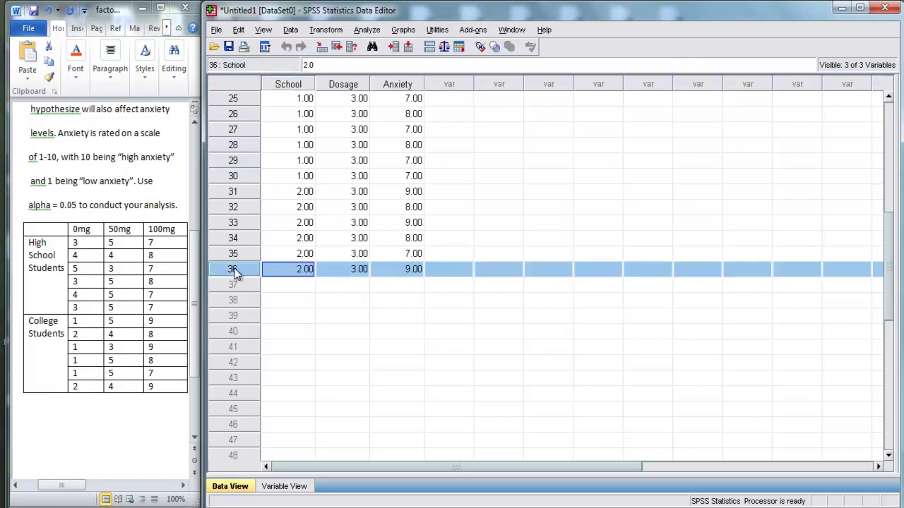
pyautogui.scroll(8, 234, 268)
pyautogui.keyDown('shift'); pyautogui.click(242, 96); pyautogui.keyUp('shift')
pyautogui.scroll(-9, 269, 205)
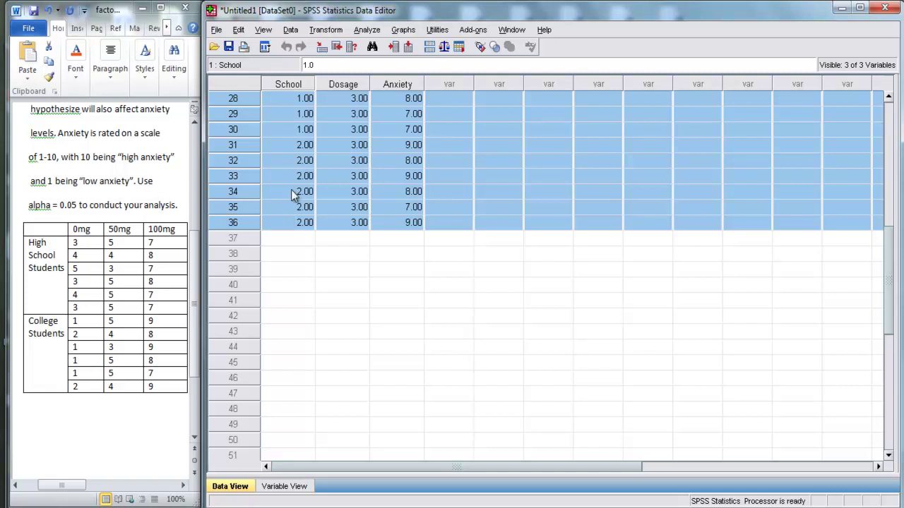
pyautogui.click(291, 190)
pyautogui.scroll(9, 293, 198)
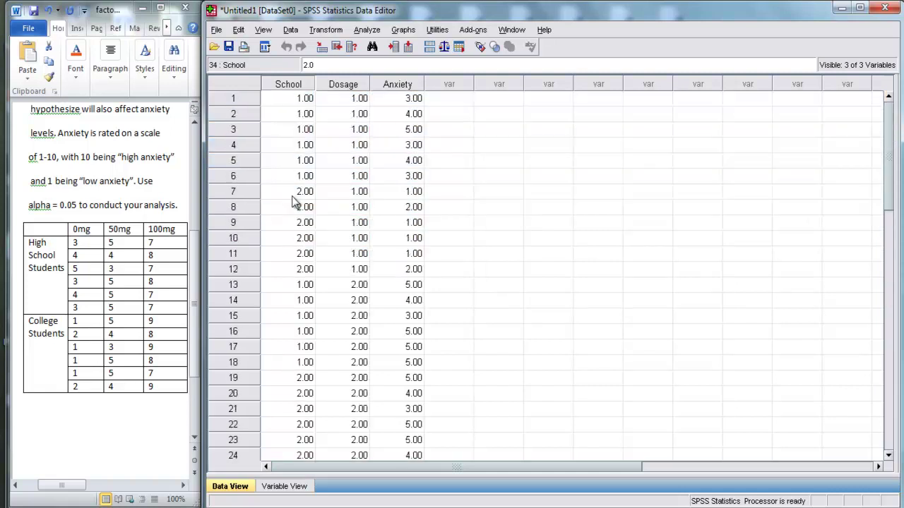
pyautogui.click(414, 104)
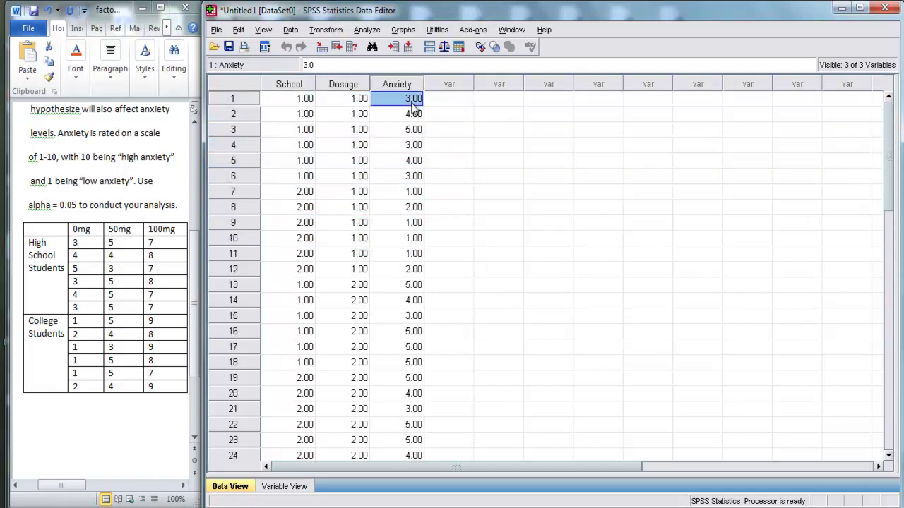
pyautogui.click(300, 100)
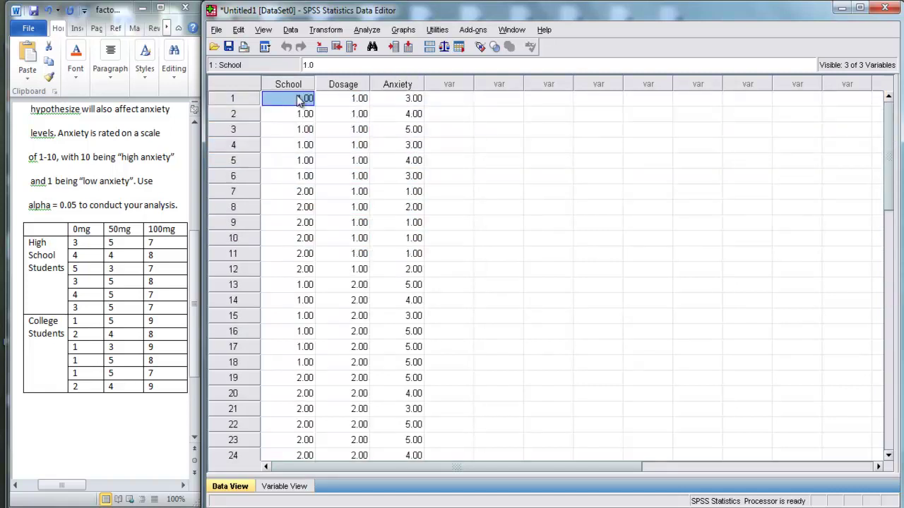
pyautogui.click(349, 101)
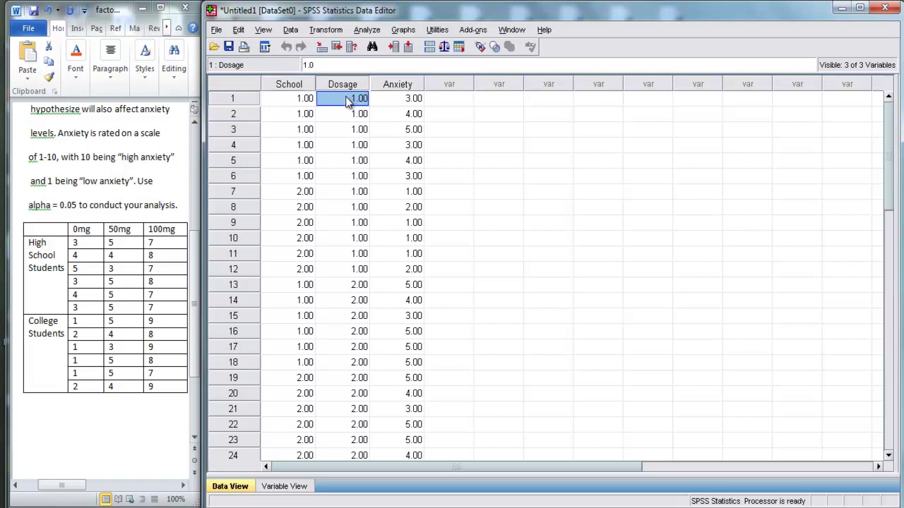
pyautogui.click(310, 99)
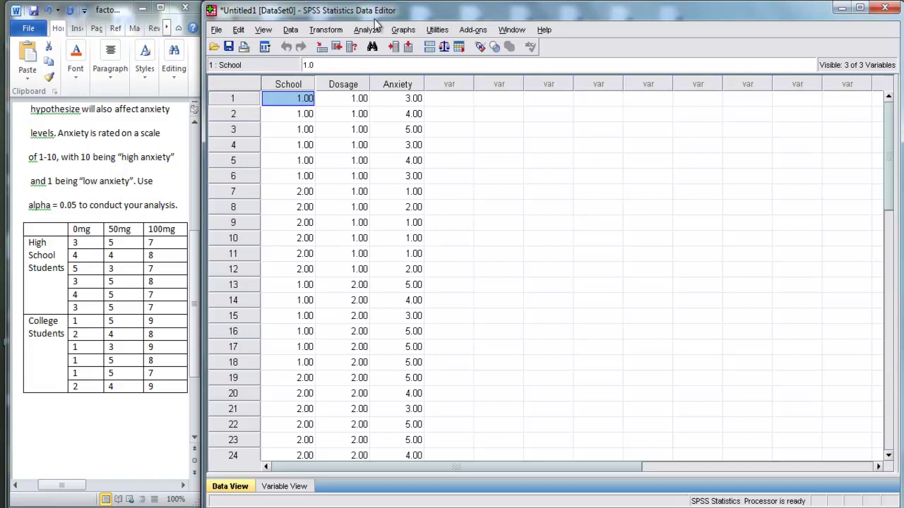
# Run a Univariate GLM with Anxiety as dependent and School and Dosage as fixed factors.
pyautogui.click(375, 29)
pyautogui.moveTo(421, 127)
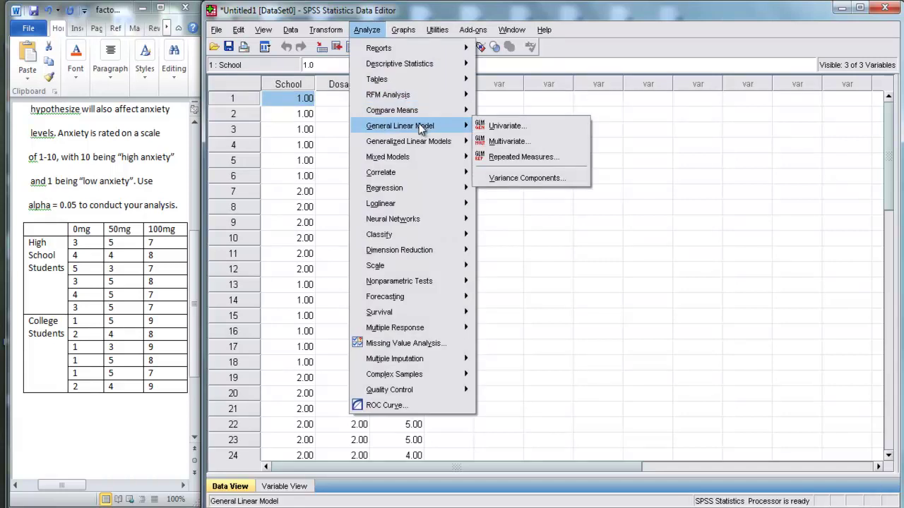
pyautogui.click(492, 130)
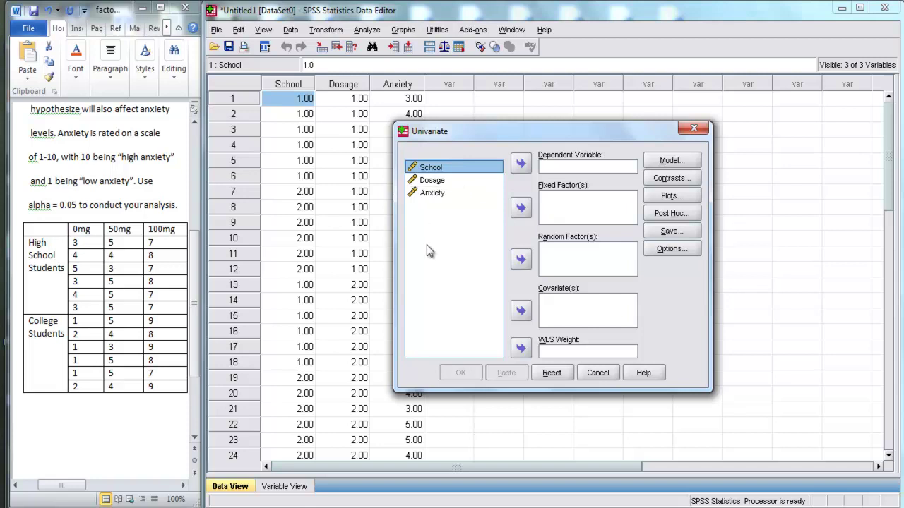
pyautogui.keyDown('shift'); pyautogui.click(428, 180); pyautogui.keyUp('shift')
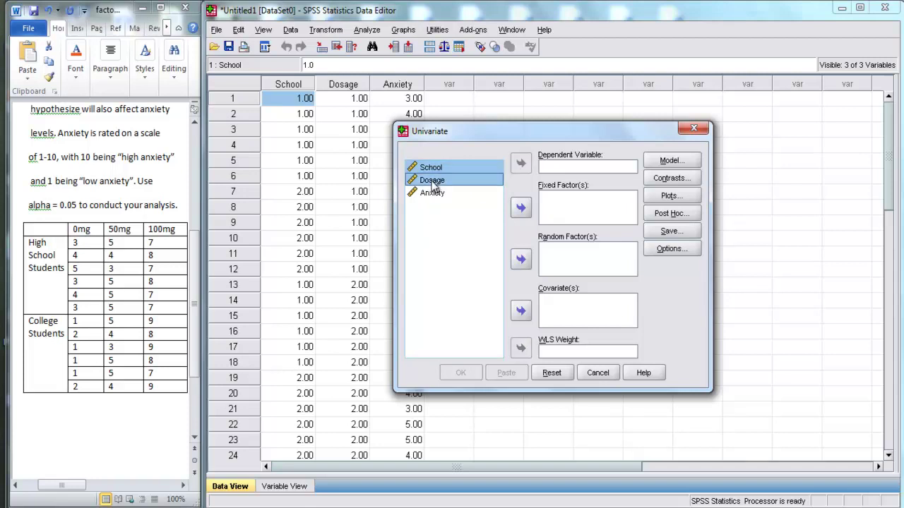
pyautogui.click(520, 208)
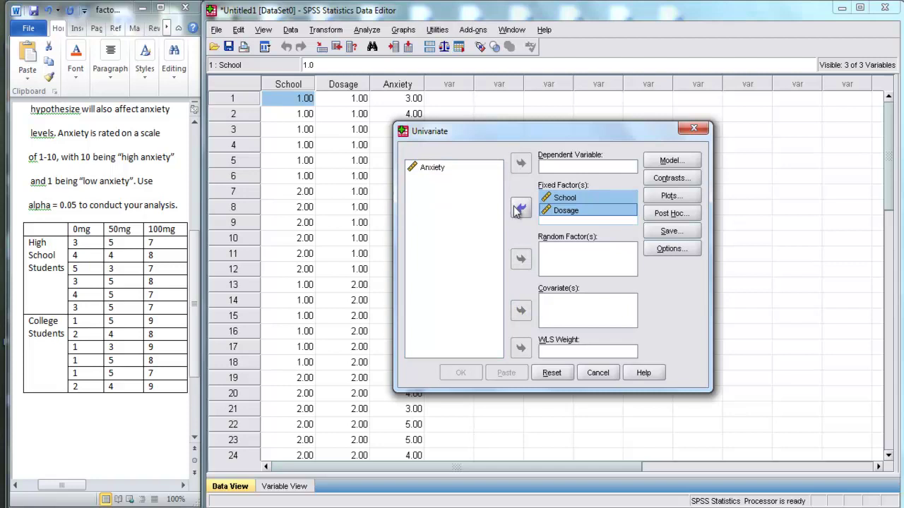
pyautogui.click(427, 168)
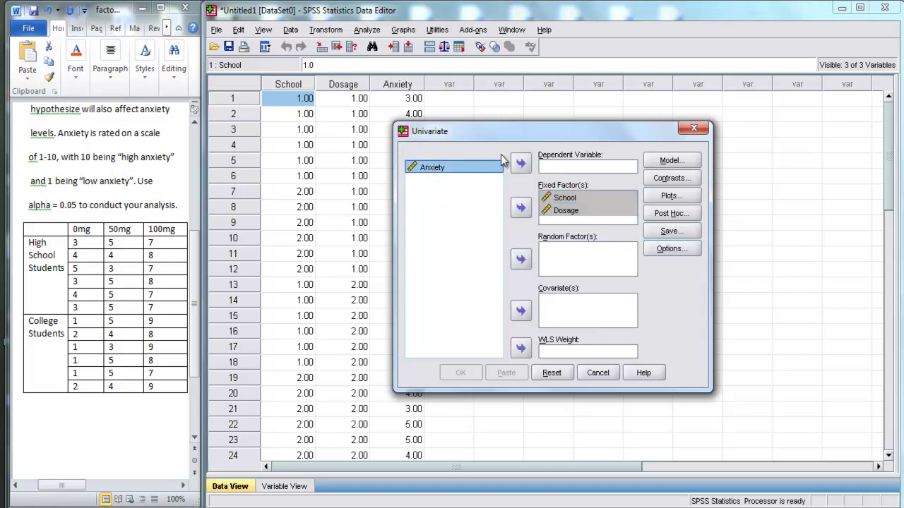
pyautogui.click(521, 167)
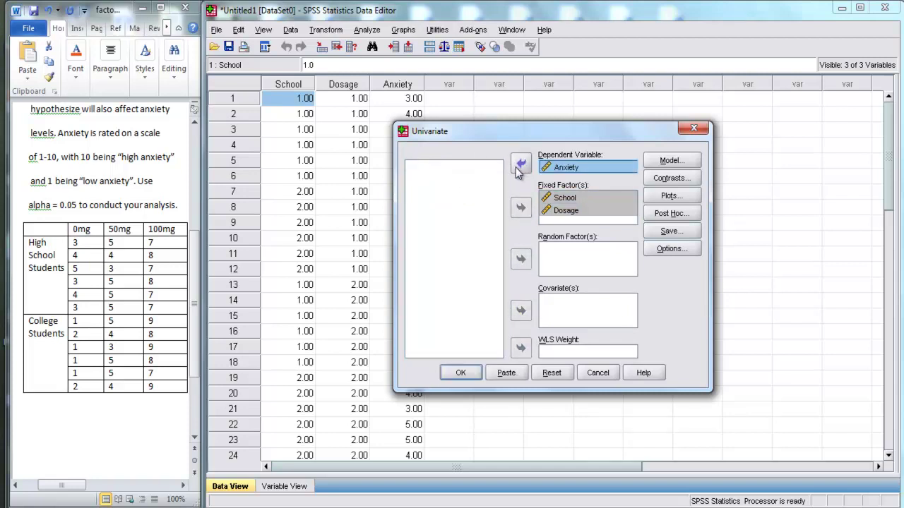
pyautogui.click(460, 373)
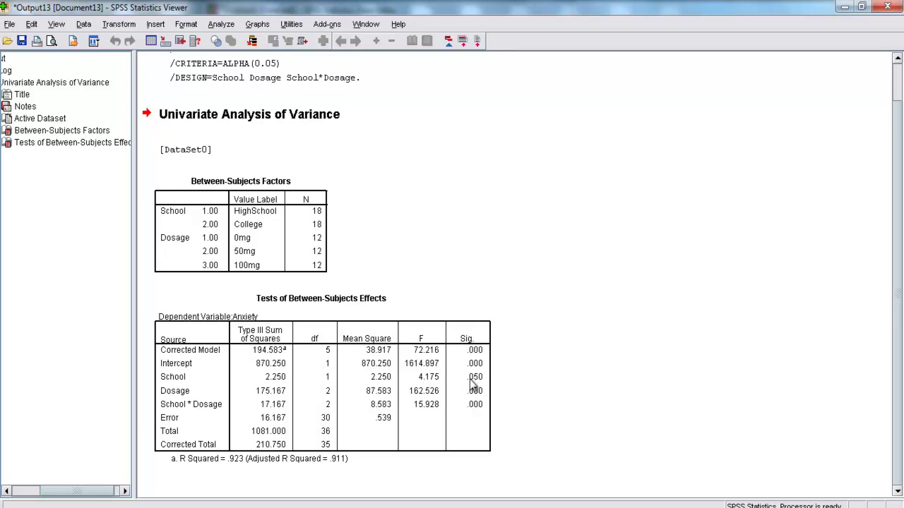
pyautogui.doubleClick(471, 380)
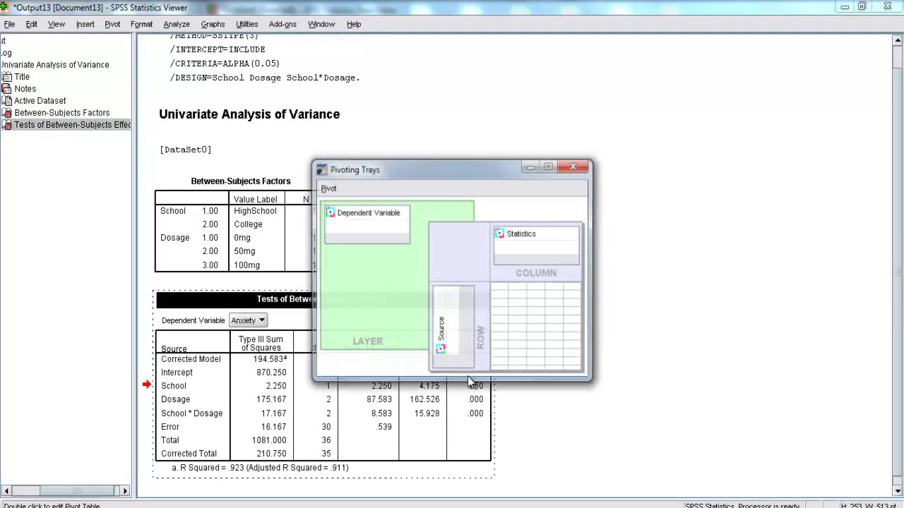
pyautogui.moveTo(514, 175); pyautogui.dragTo(706, 78)
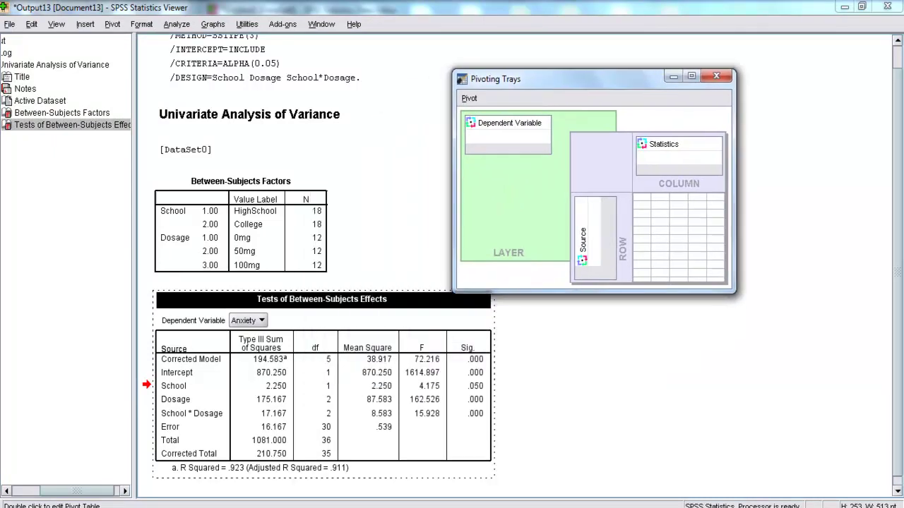
pyautogui.doubleClick(471, 387)
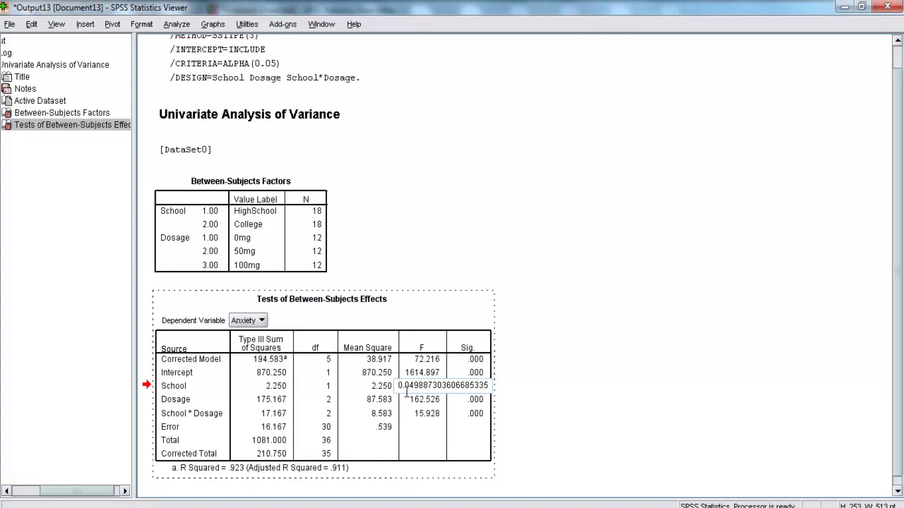
pyautogui.press('Escape')
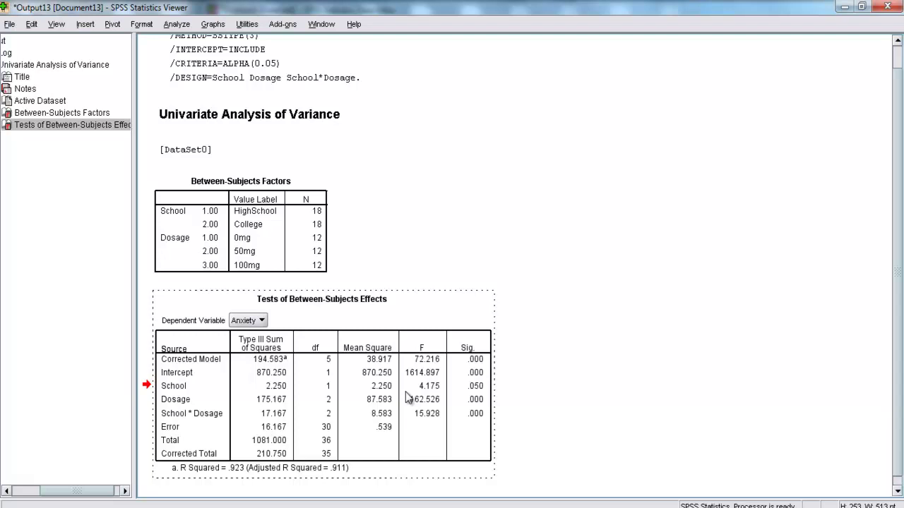
pyautogui.scroll(-1, 634, 335)
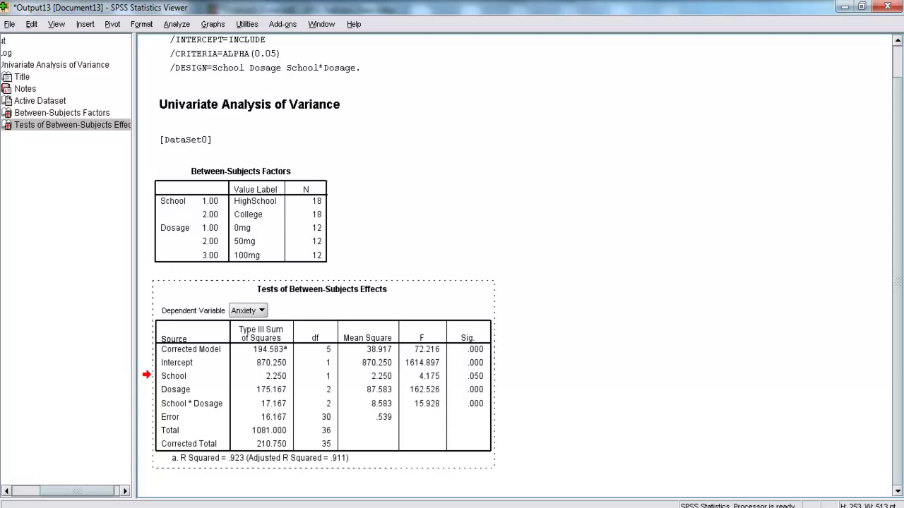
# Close the output Viewer without saving and bring up the Word task description.
pyautogui.click(887, 6)
pyautogui.click(449, 283)
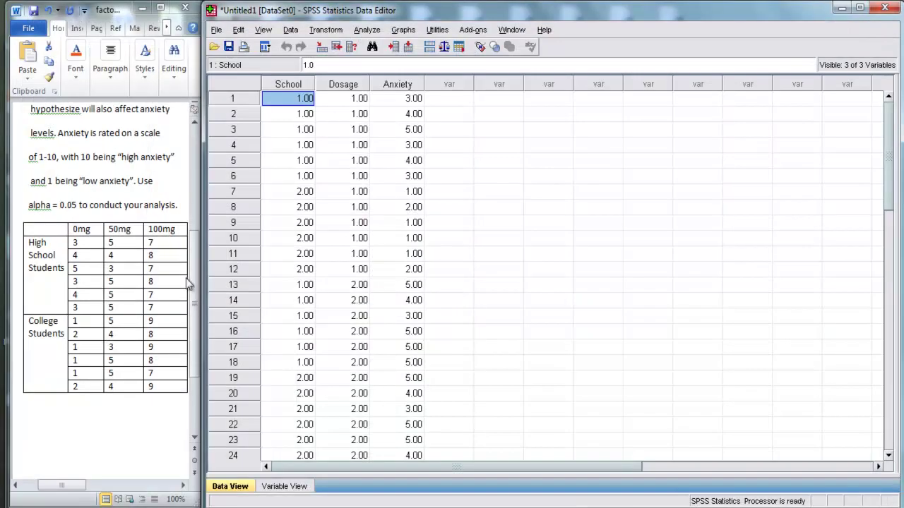
pyautogui.click(175, 180)
pyautogui.scroll(5, 155, 200)
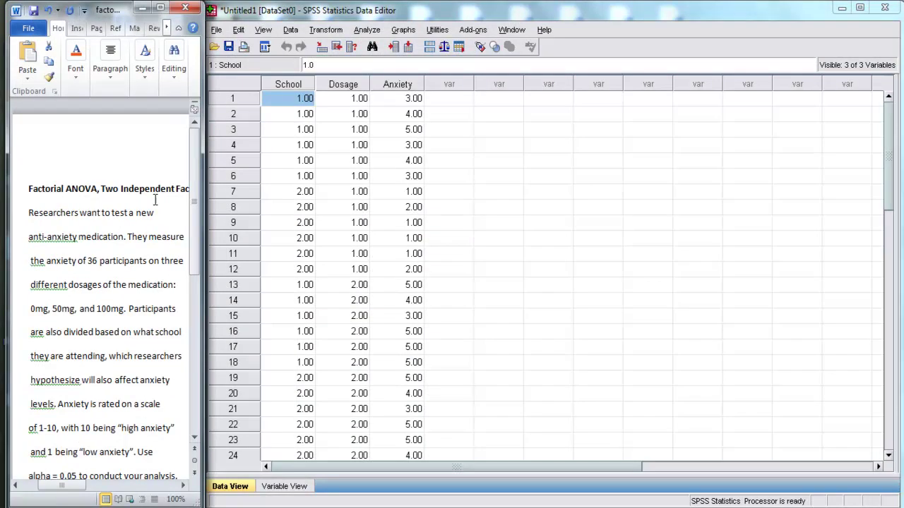
pyautogui.scroll(-4, 155, 201)
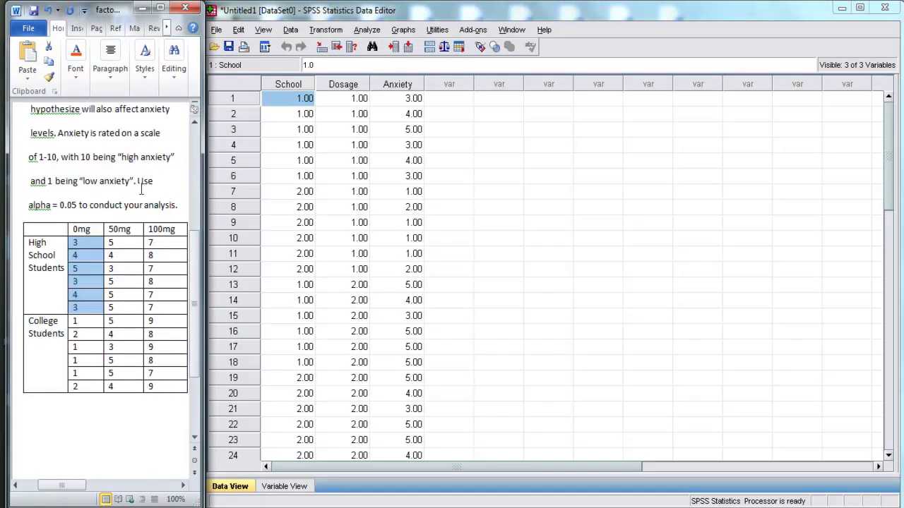